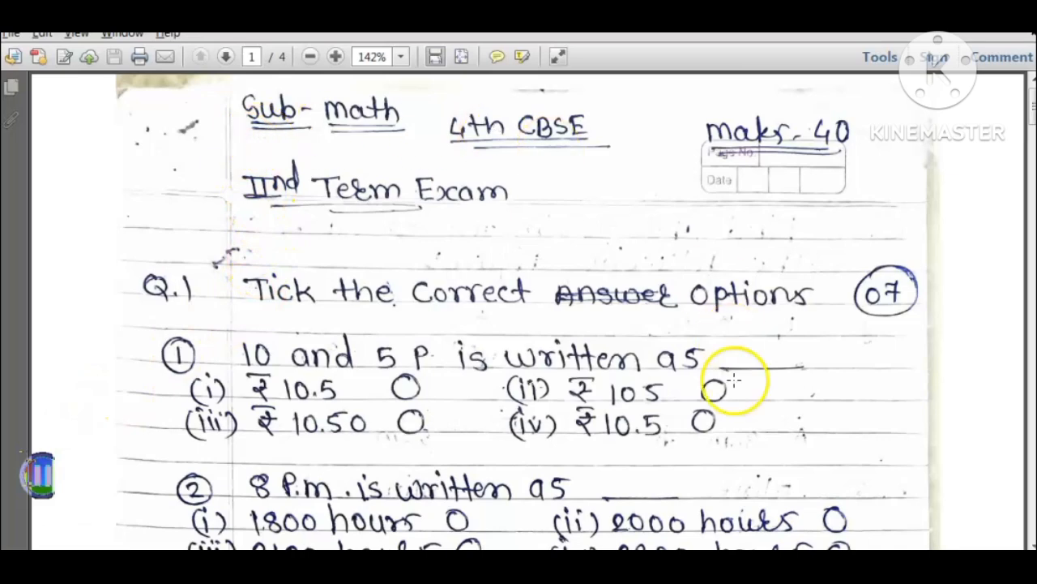
click(381, 260)
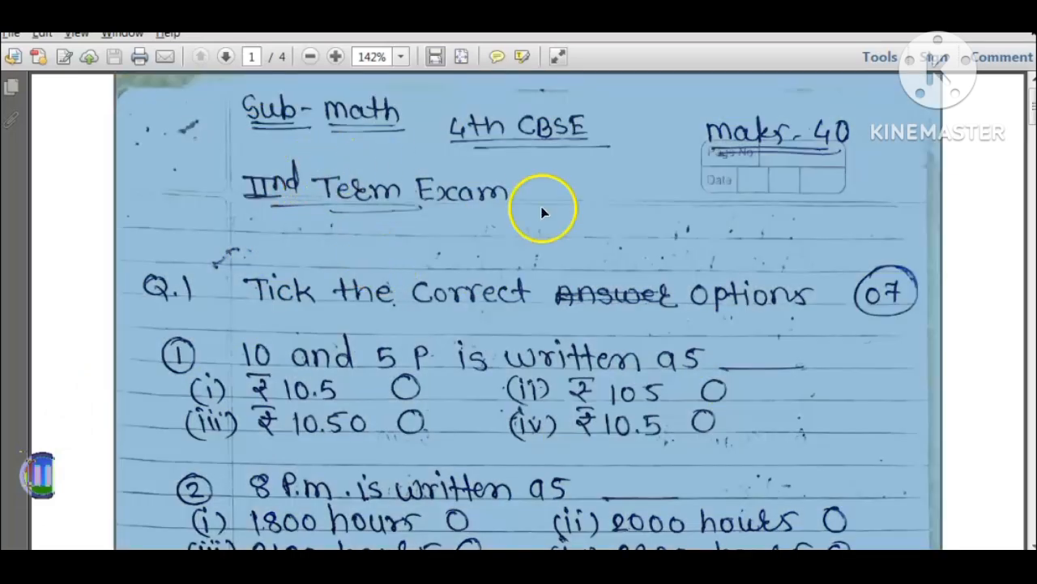
click(408, 254)
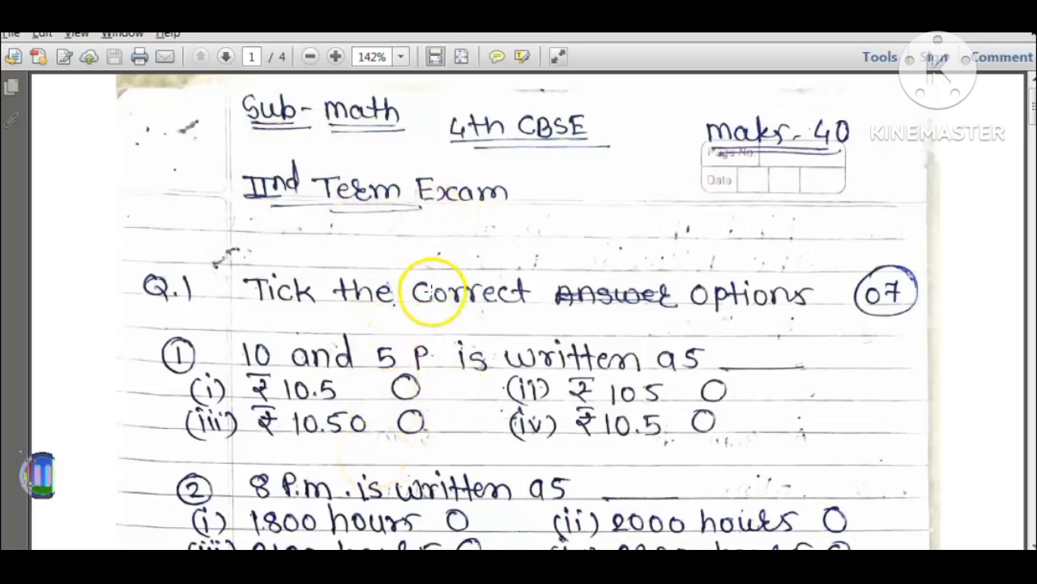
Step: Switch to the 01 Easy Type Services folder in Windows Explorer and create a new Microsoft Office Word document there
key(alt+Tab)
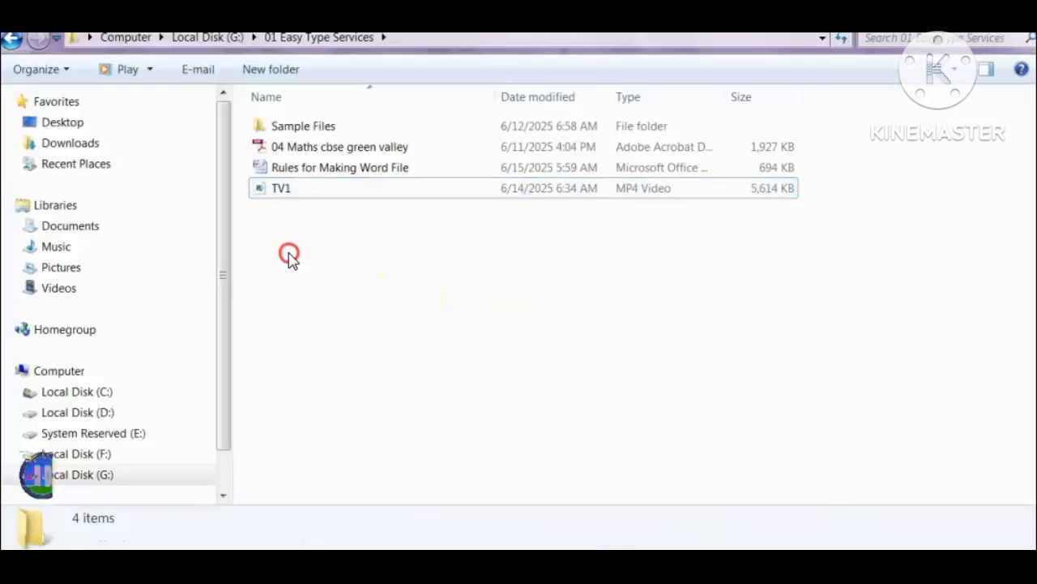
right_click(289, 256)
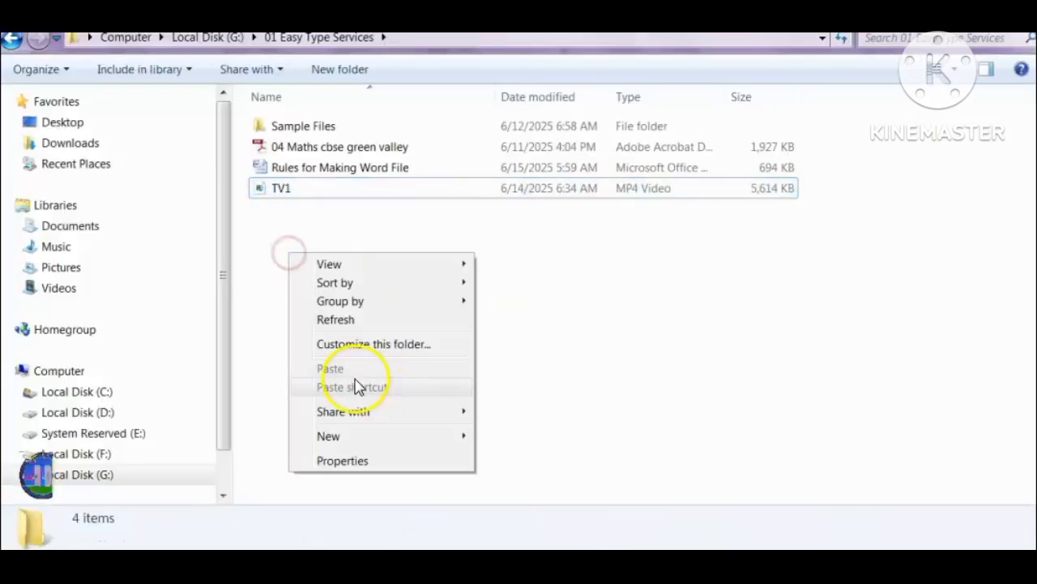
click(357, 442)
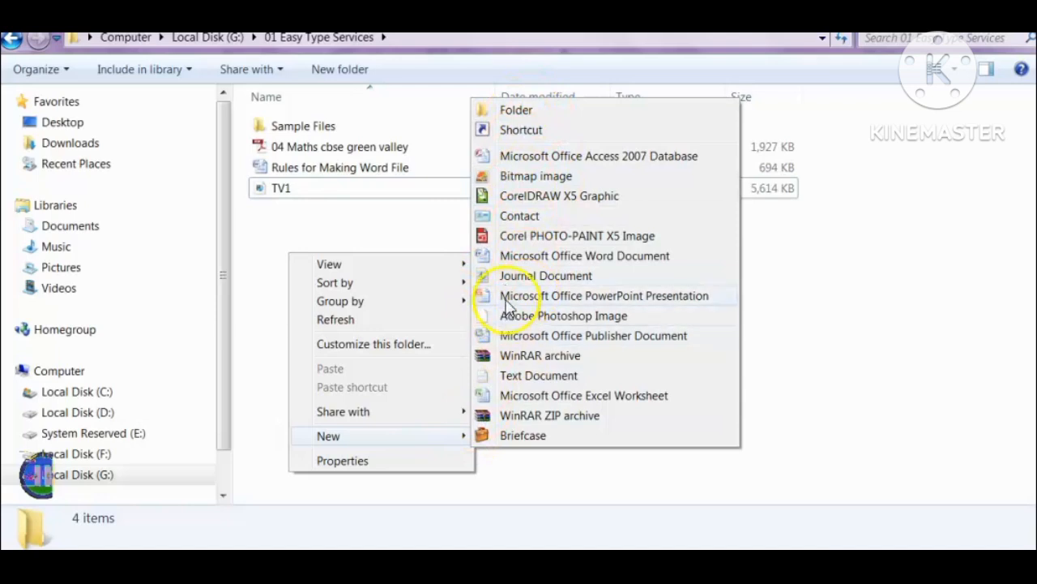
click(519, 255)
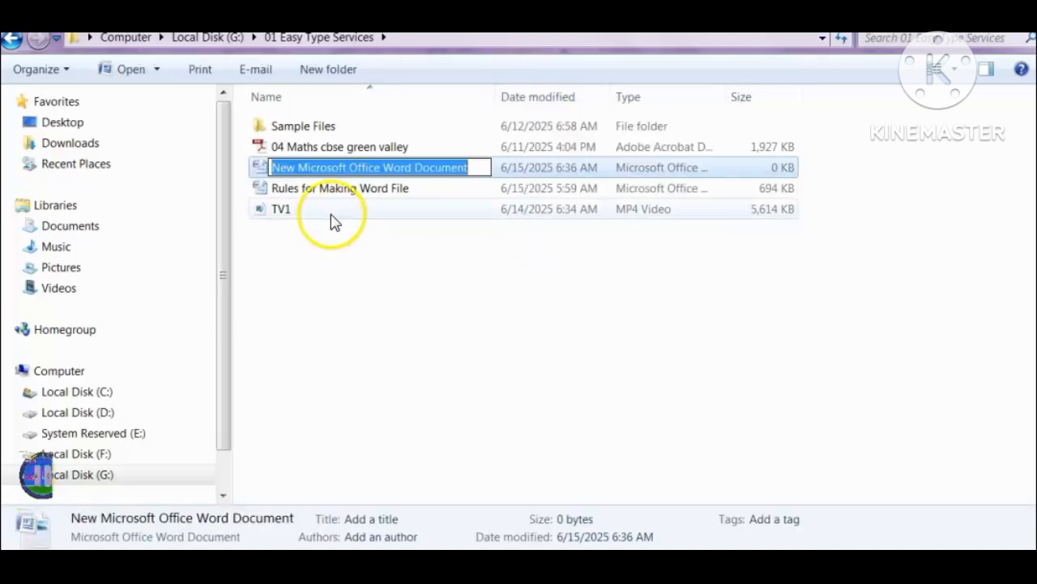
Step: Check the exam details in the PDF, rename the new Word document as "04 Mat Green Valley CBSE" and open it
key(alt+Tab)
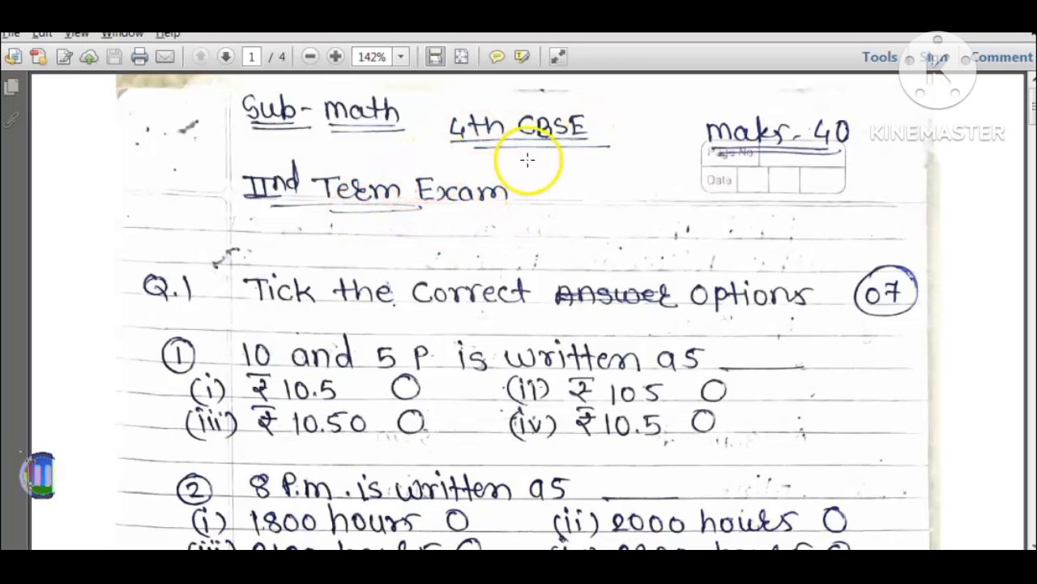
key(alt+Tab)
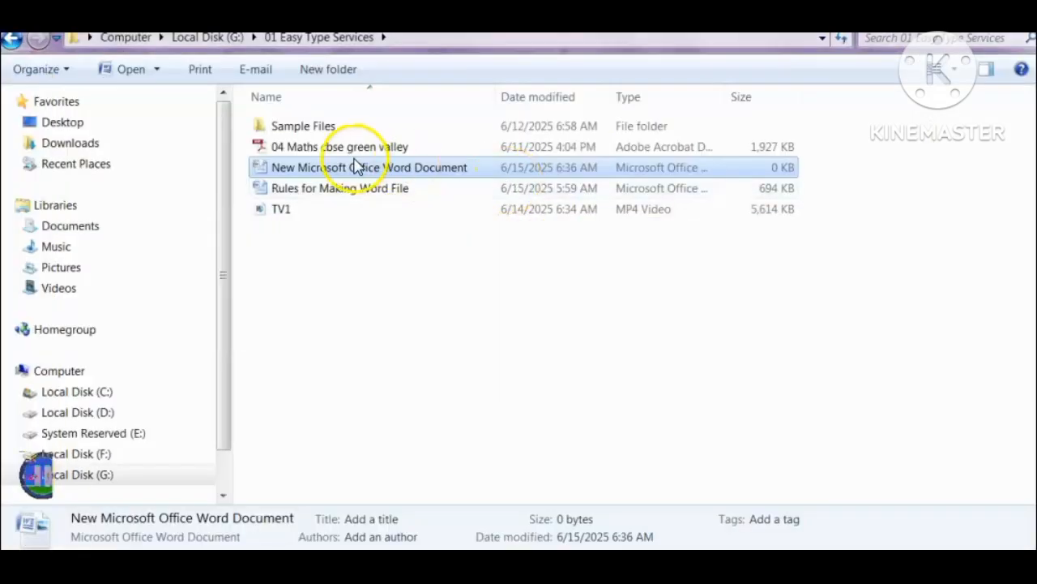
click(287, 172)
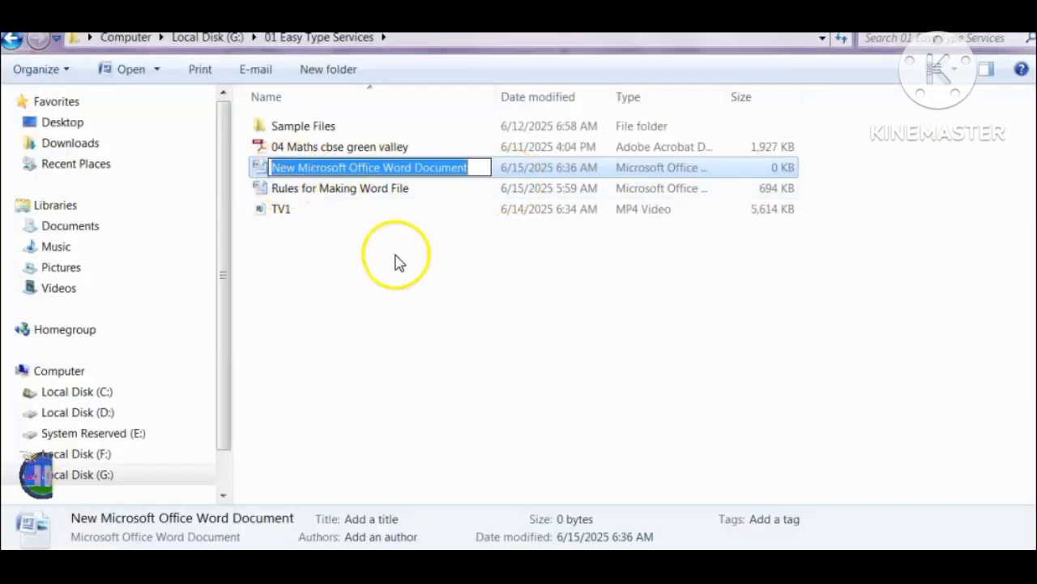
text(04 Mat Green Valley CBSE)
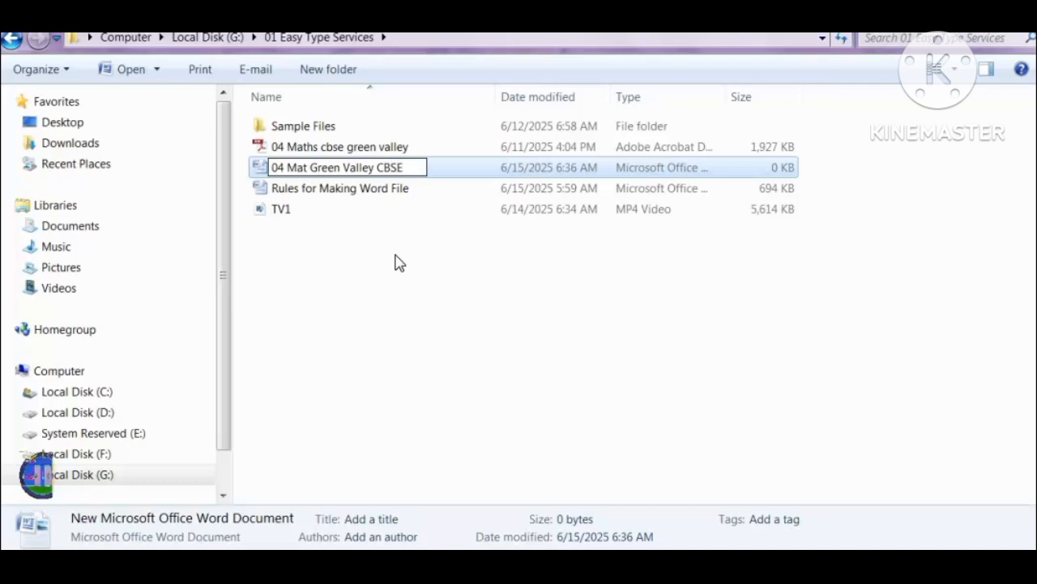
key(Return)
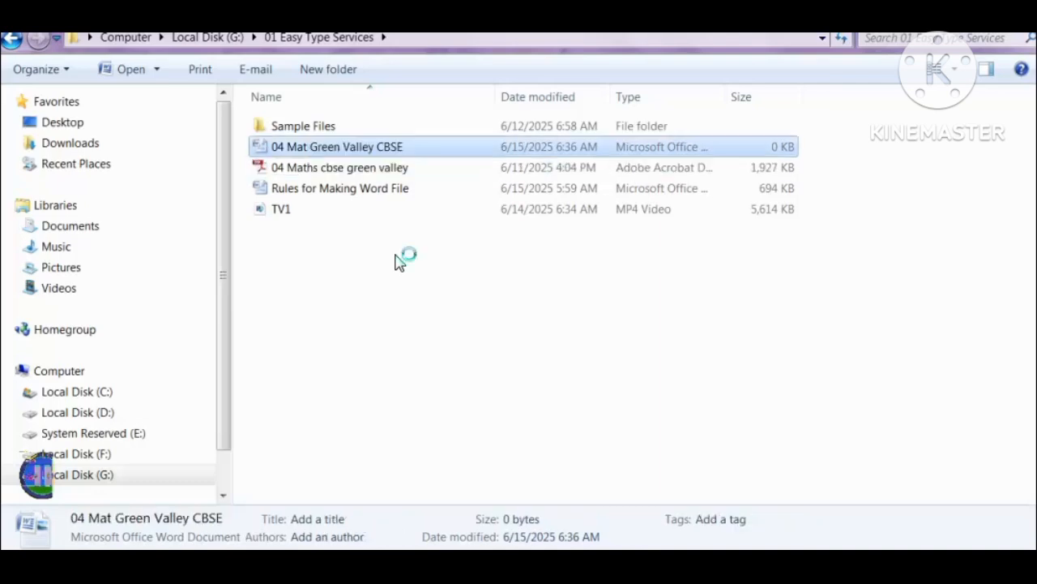
double_click(278, 149)
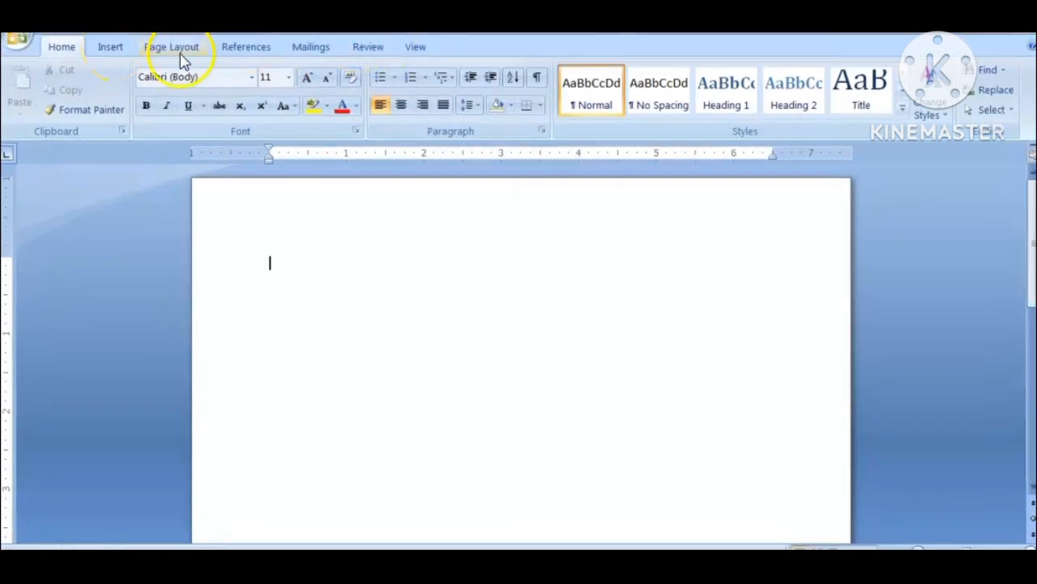
Step: Set the paper size of the blank document to A4
click(174, 48)
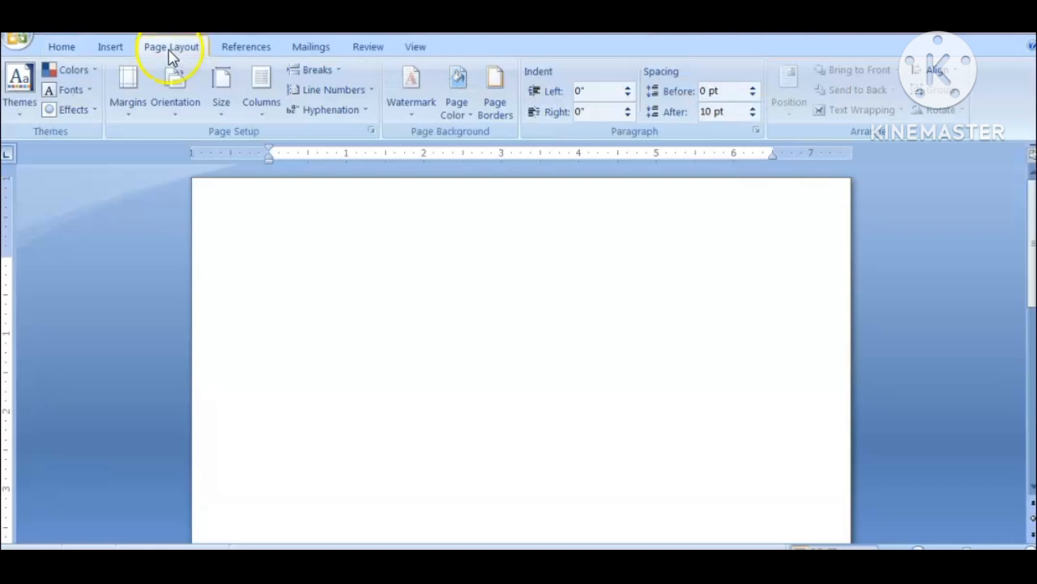
click(221, 89)
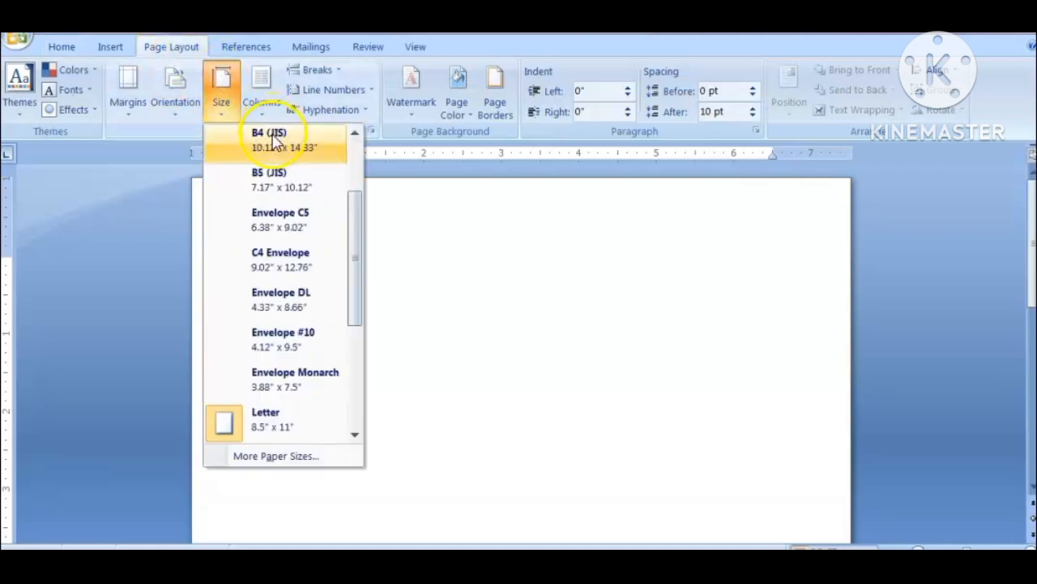
scroll(353, 166, up, 3)
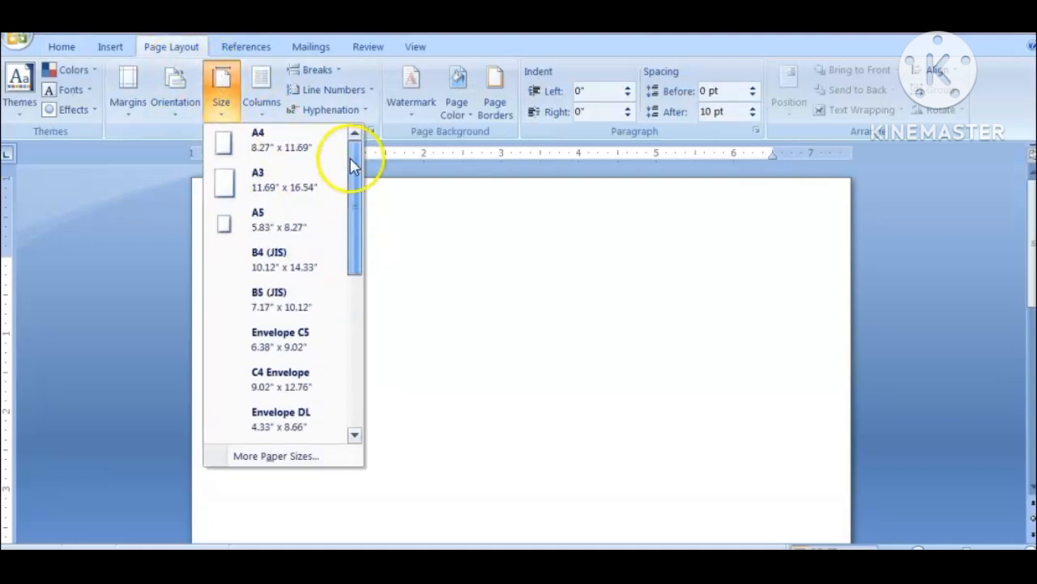
click(261, 141)
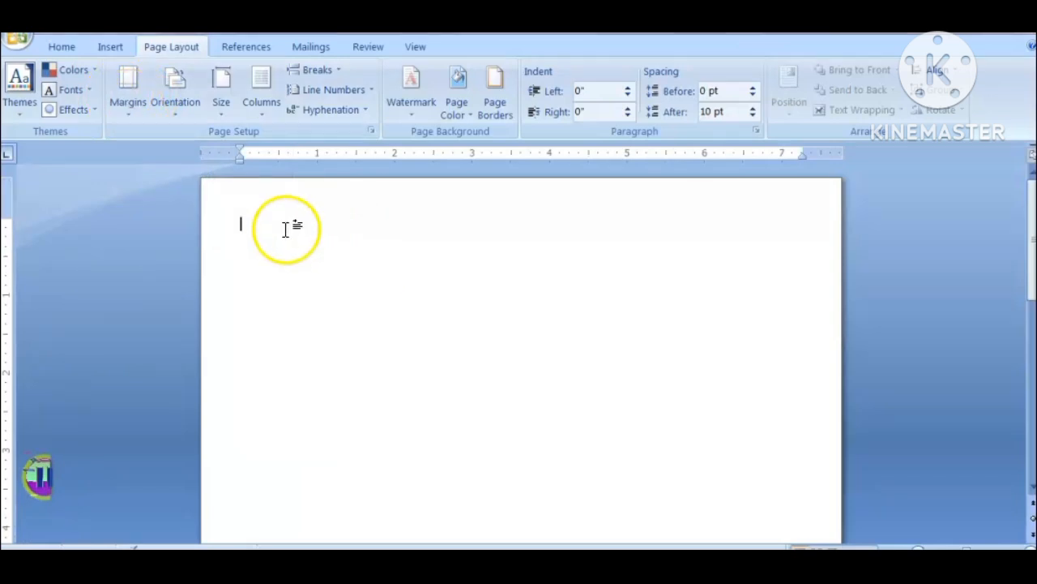
Step: Insert a table with four columns and four rows at the start of the page
click(110, 46)
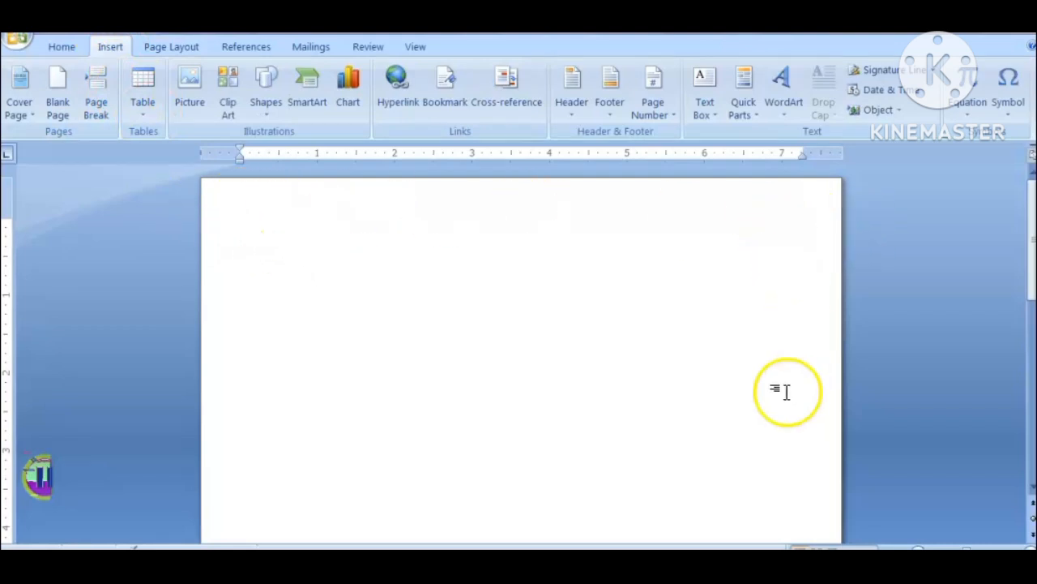
click(142, 105)
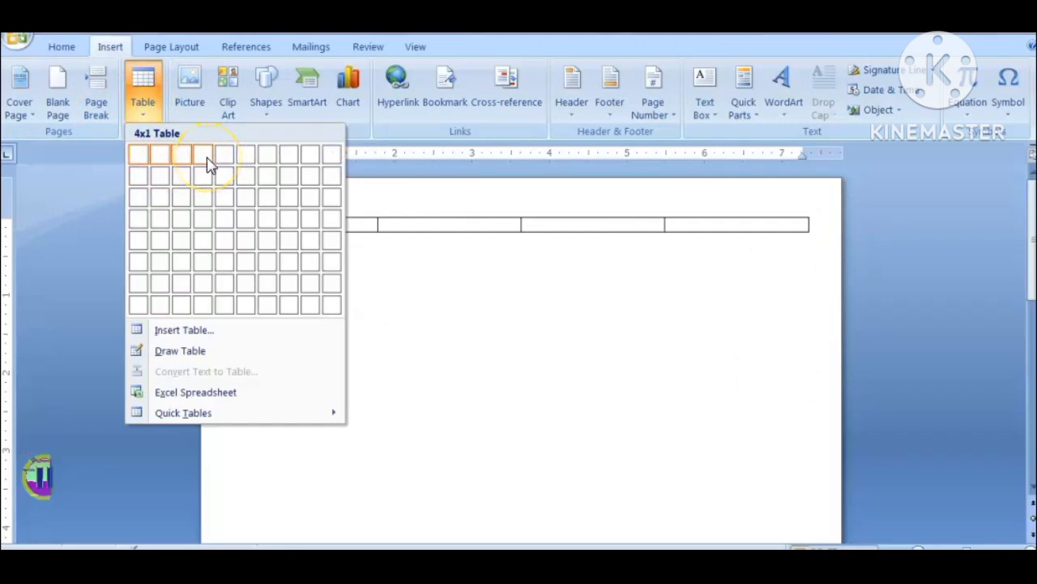
click(207, 229)
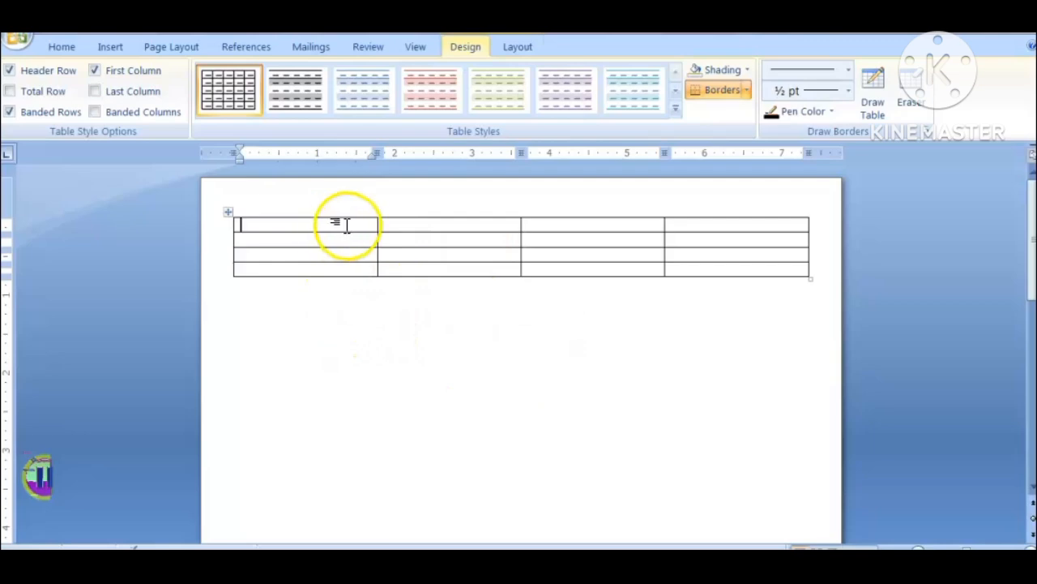
Step: Merge the four cells of the table's first row into one cell
drag(343, 225, 675, 233)
right_click(676, 234)
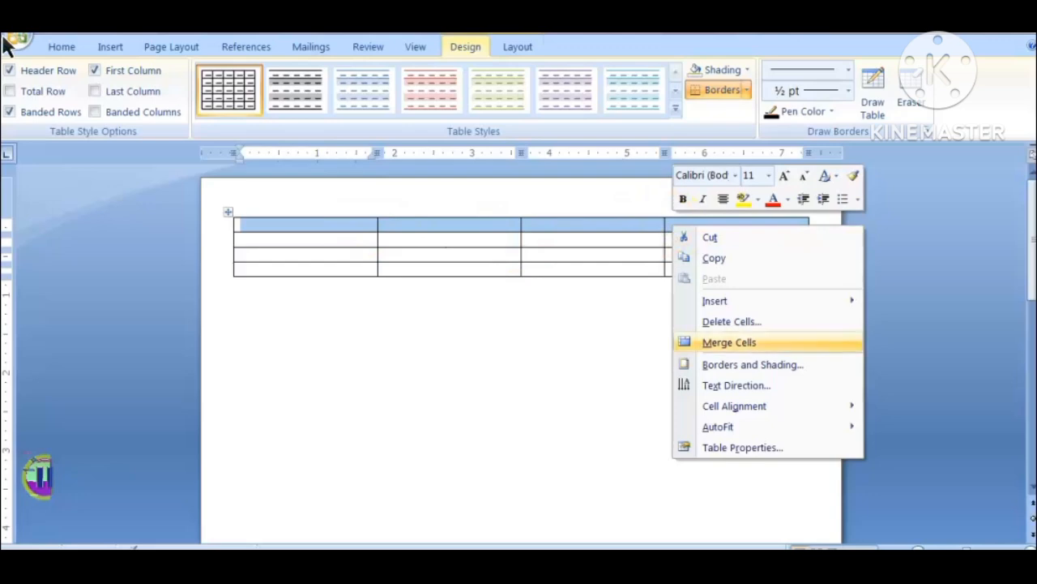
key(Return)
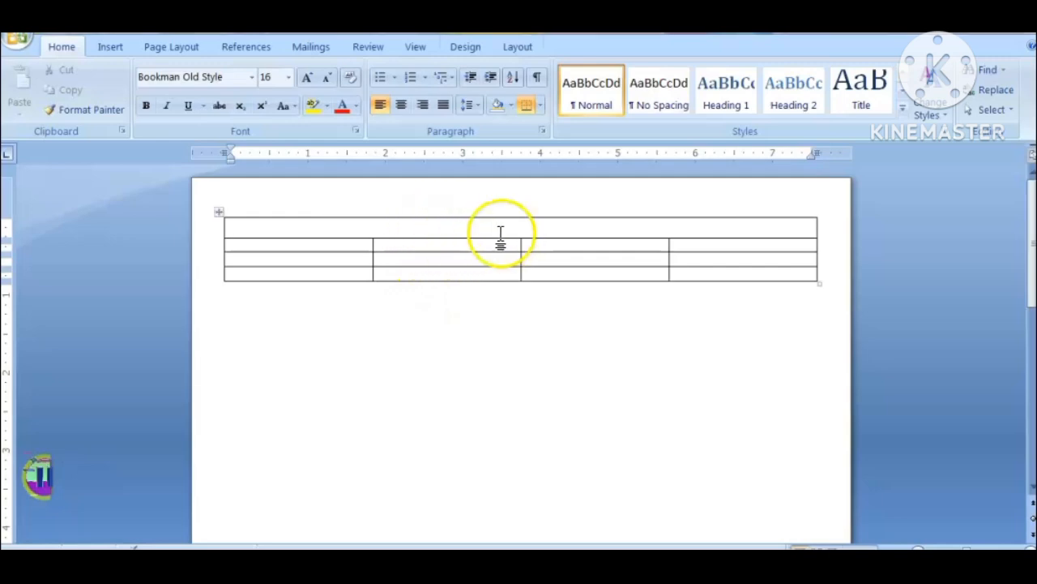
Step: Enter the centered title "MENANDER ENGLISH SCHOOL" in the merged first row of the table
click(399, 105)
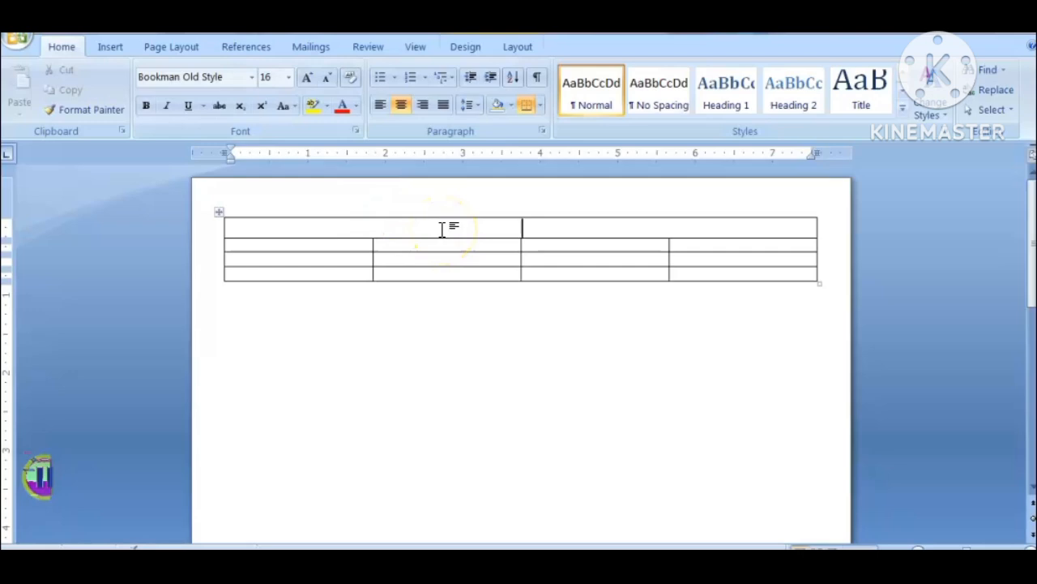
text(MENANDER)
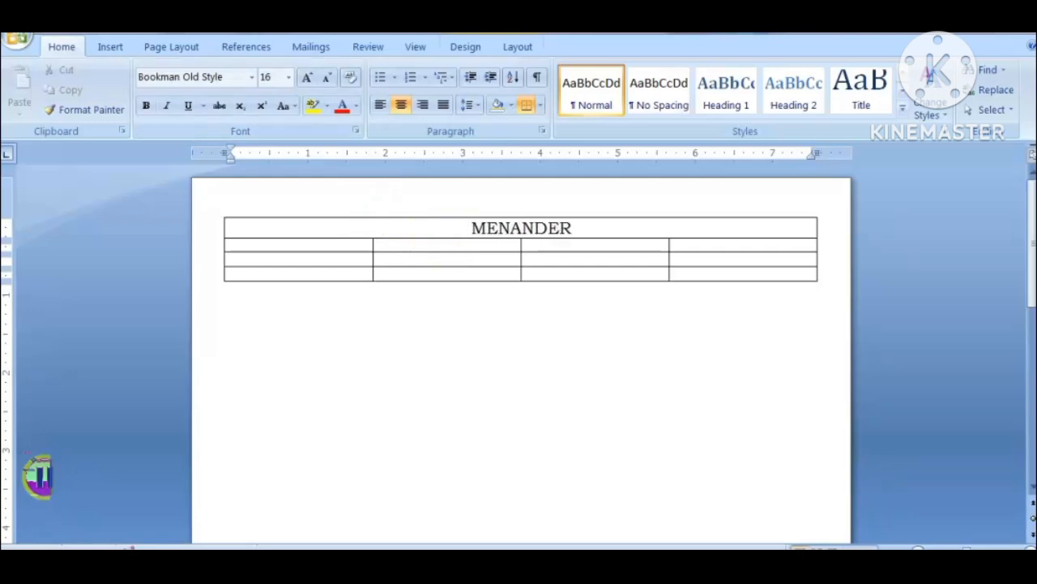
text( ENGLISH)
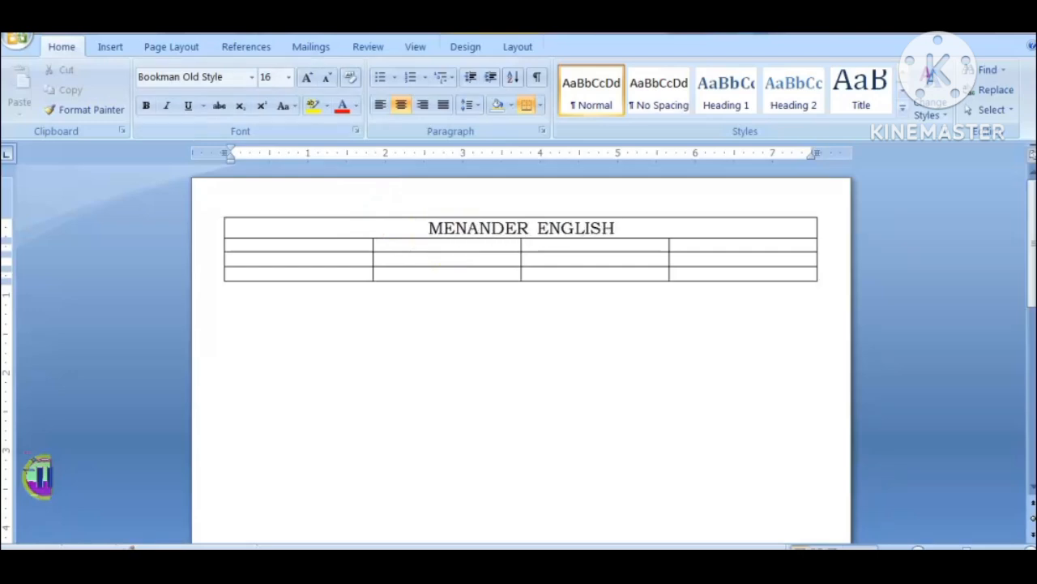
text( SCHOOL)
Step: Make the school name in the first row bold and enlarge it to 22 pt
triple_click(445, 234)
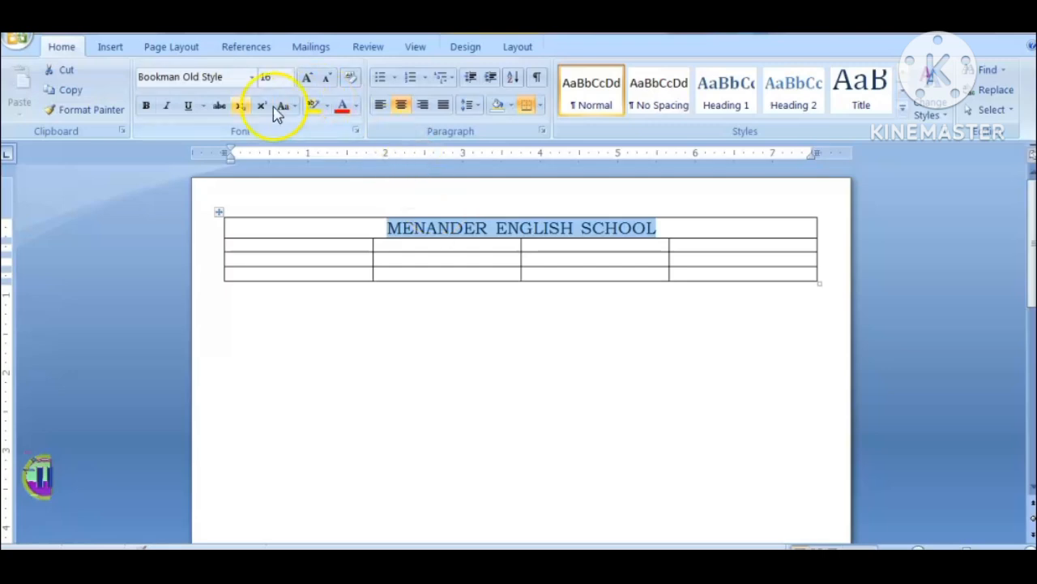
click(146, 106)
click(316, 81)
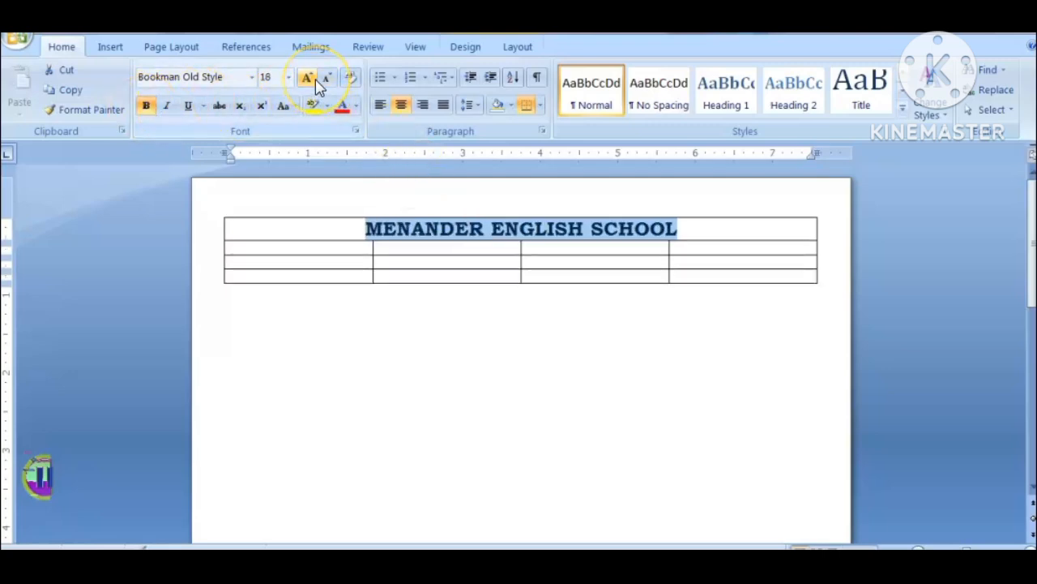
click(316, 81)
click(314, 85)
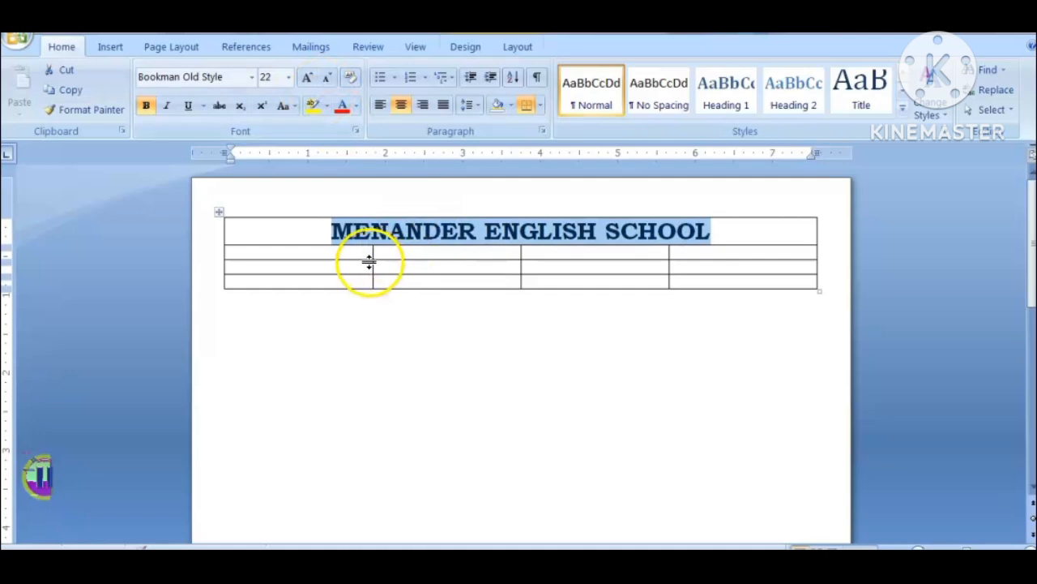
Step: Merge the four cells of the table's second row into one cell
click(329, 252)
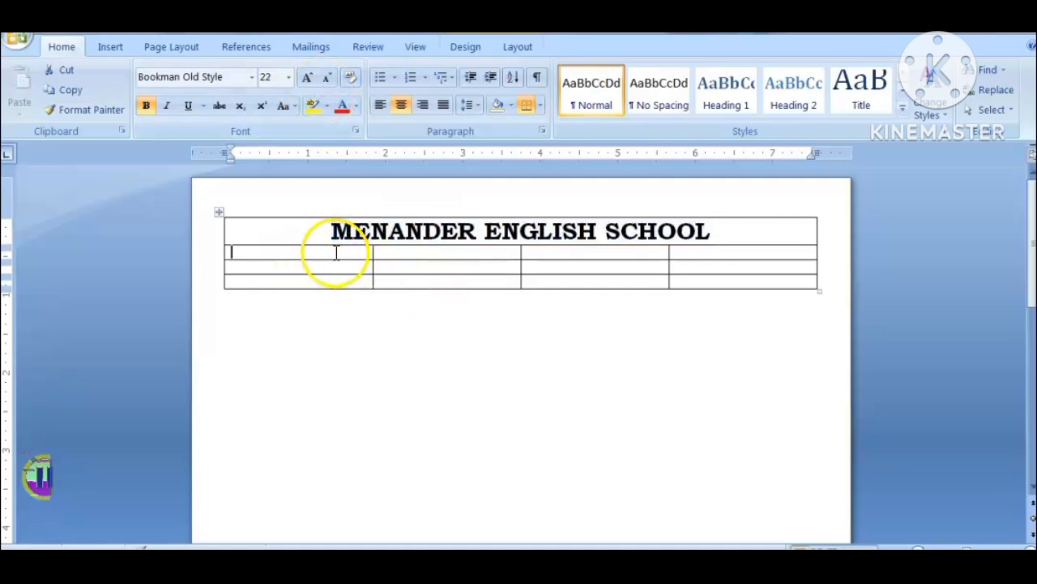
shift+click(690, 257)
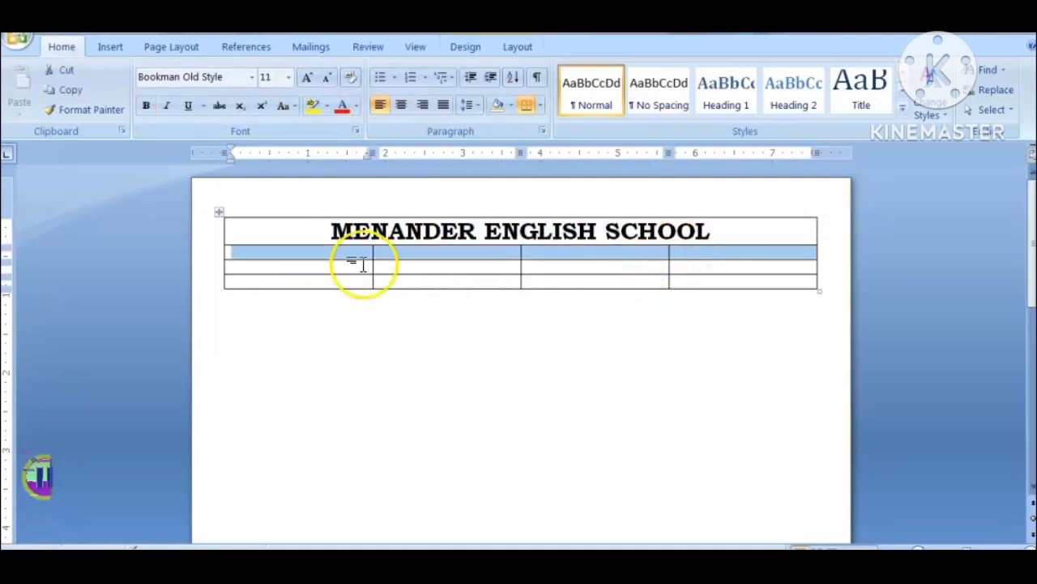
right_click(706, 258)
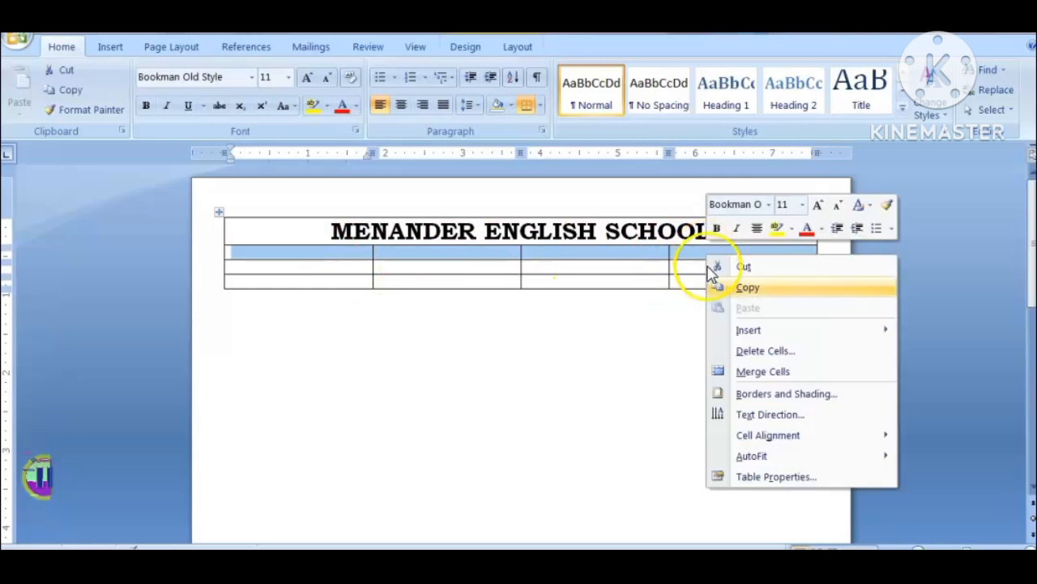
click(762, 371)
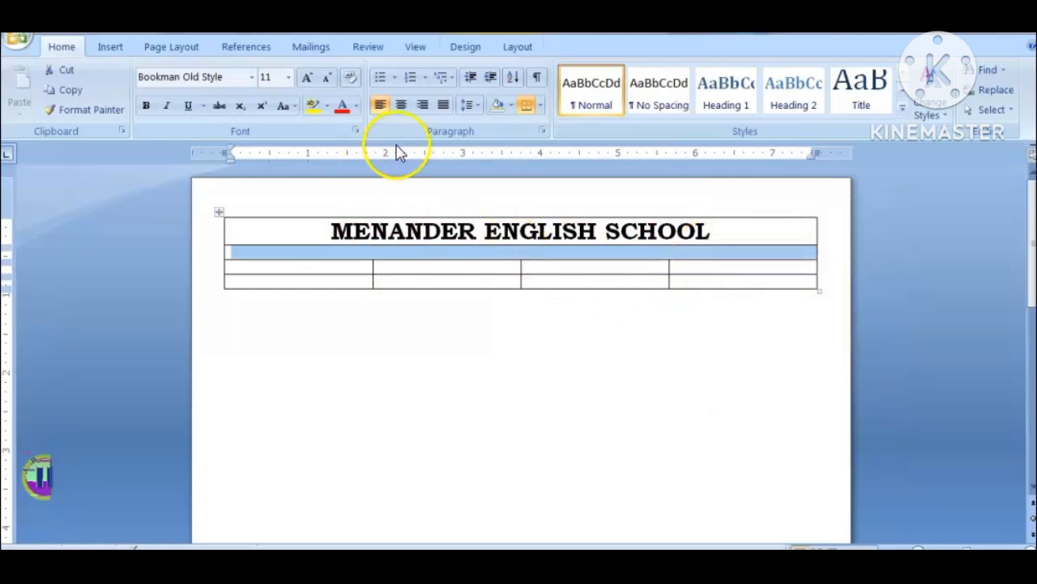
Step: Center the merged second row, set its font size to 14 pt and enter "SENCOND TERM EXAM"
click(401, 106)
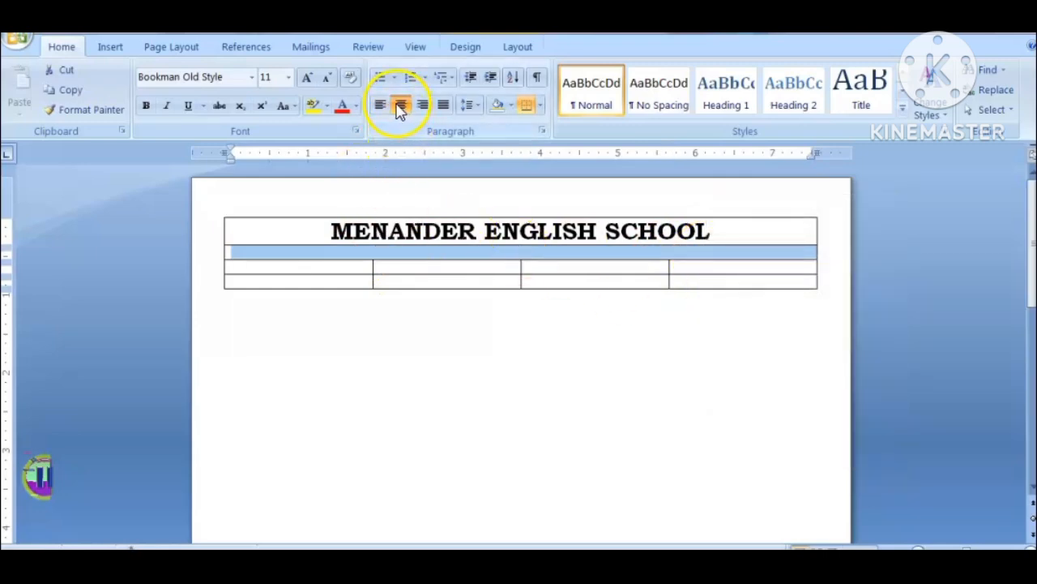
click(308, 77)
click(308, 78)
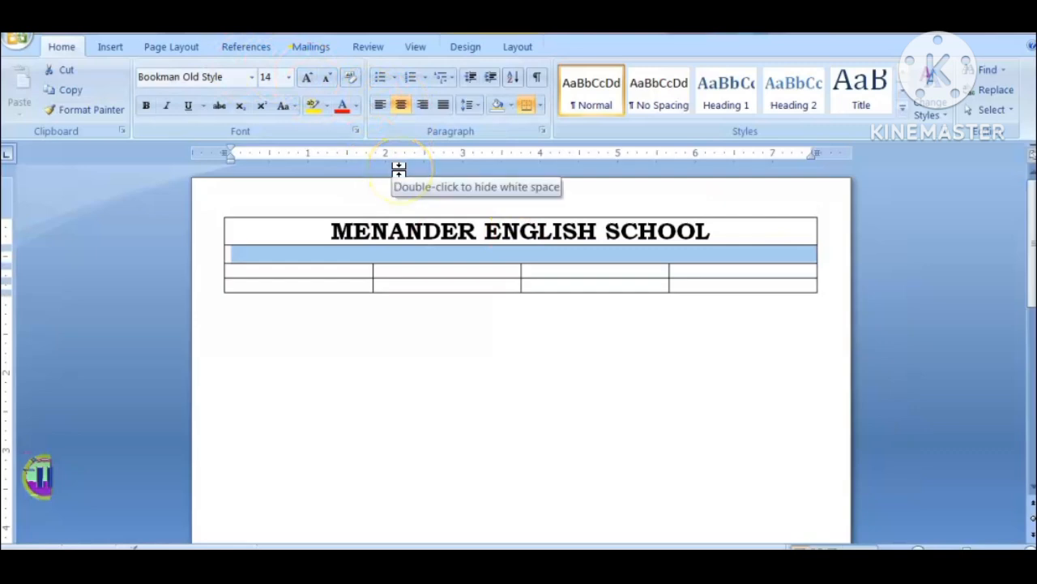
text(SE)
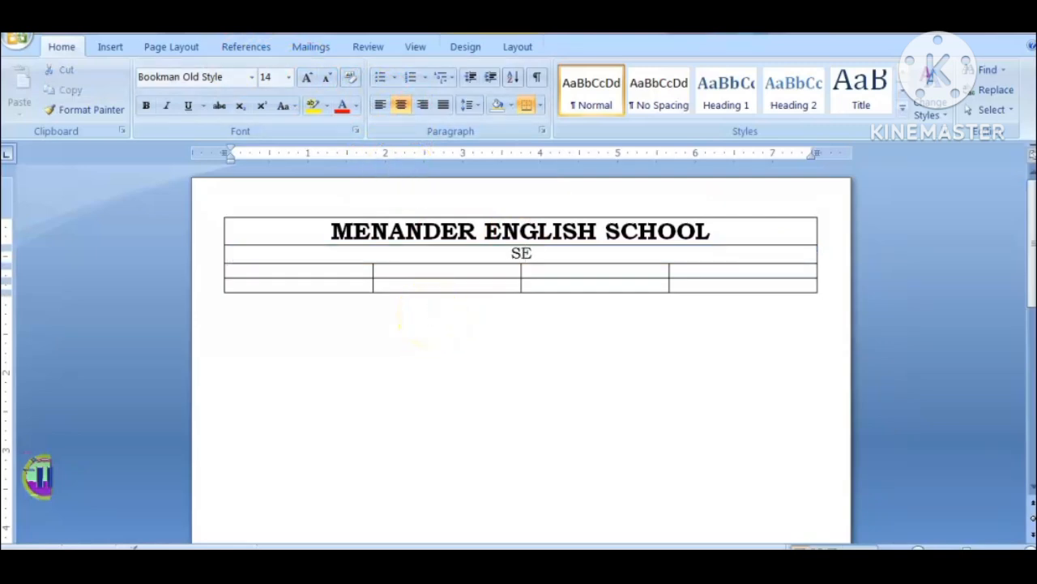
text(NCOND TERM EXAM)
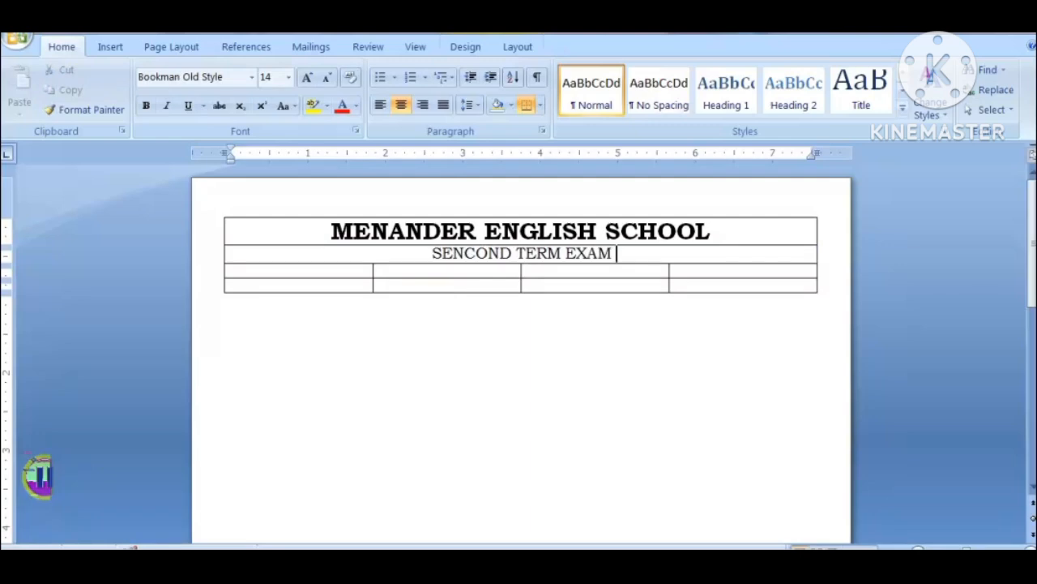
text( : 2025)
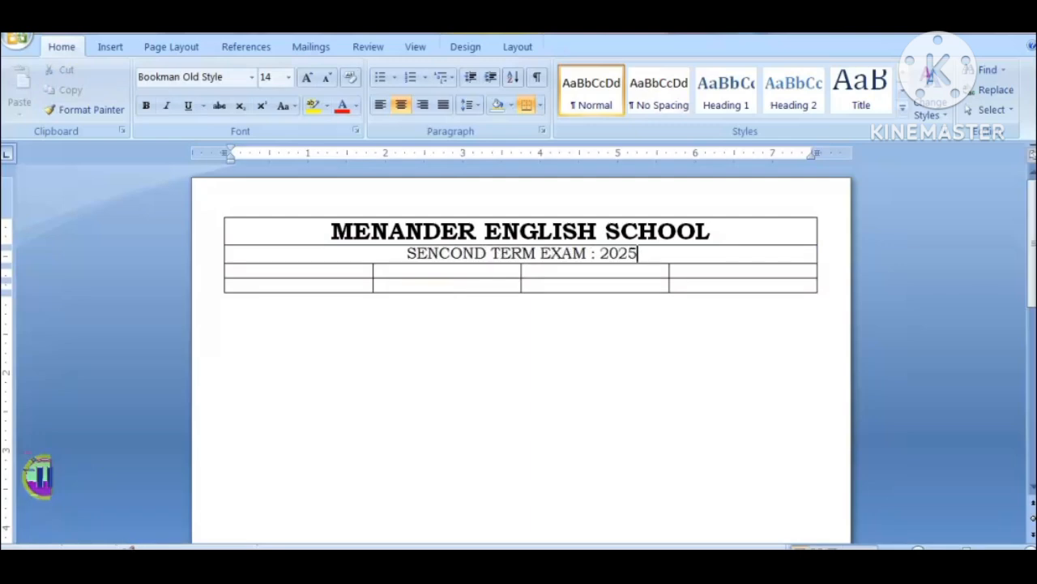
Step: Complete the exam line in the table's second row by appending " : 2025-26"
key(BackSpace)
text(4-)
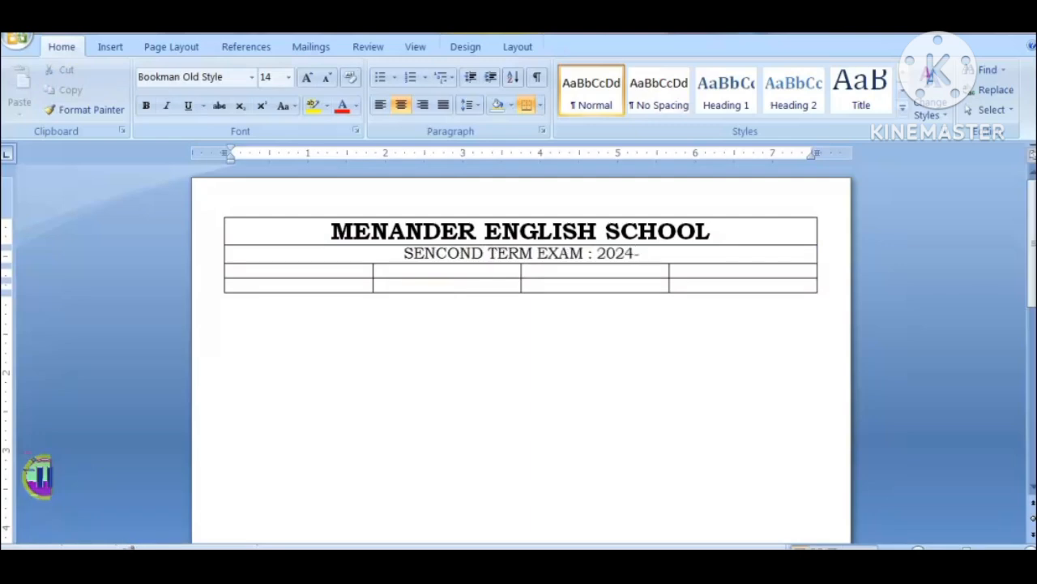
text(25)
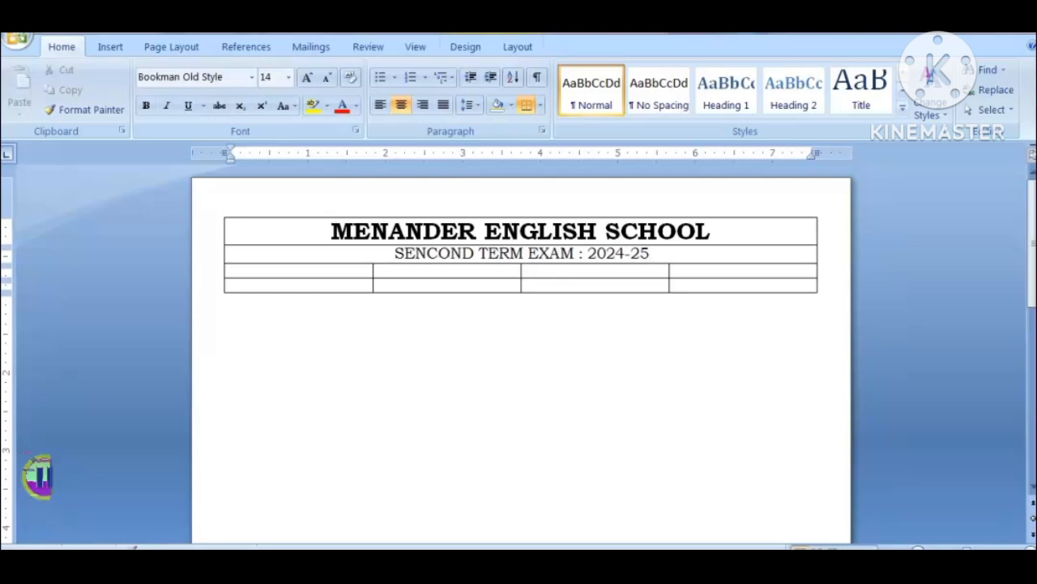
key(BackSpace)
key(BackSpace)
key(BackSpace)
key(BackSpace)
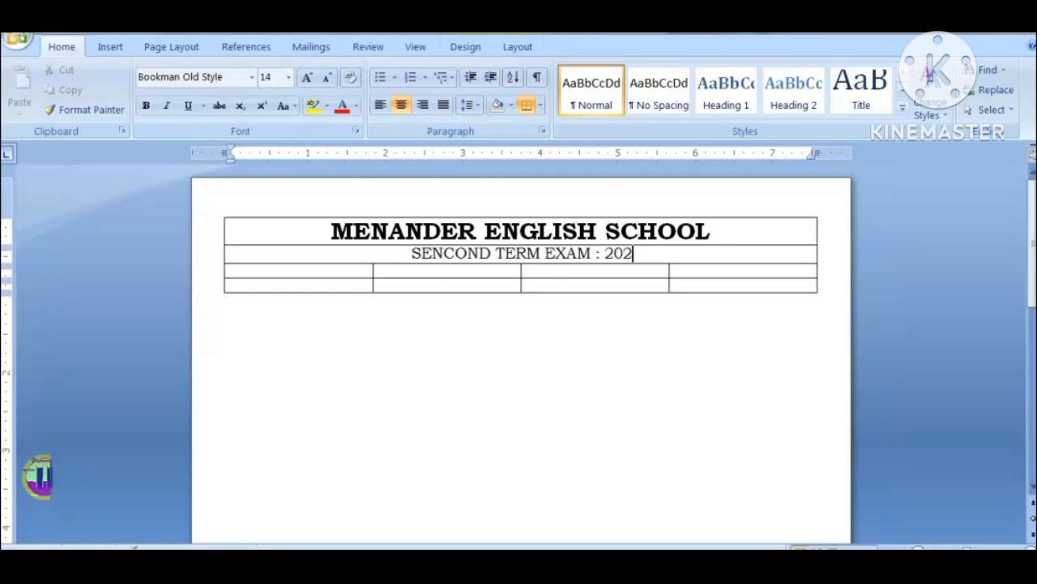
text(5-)
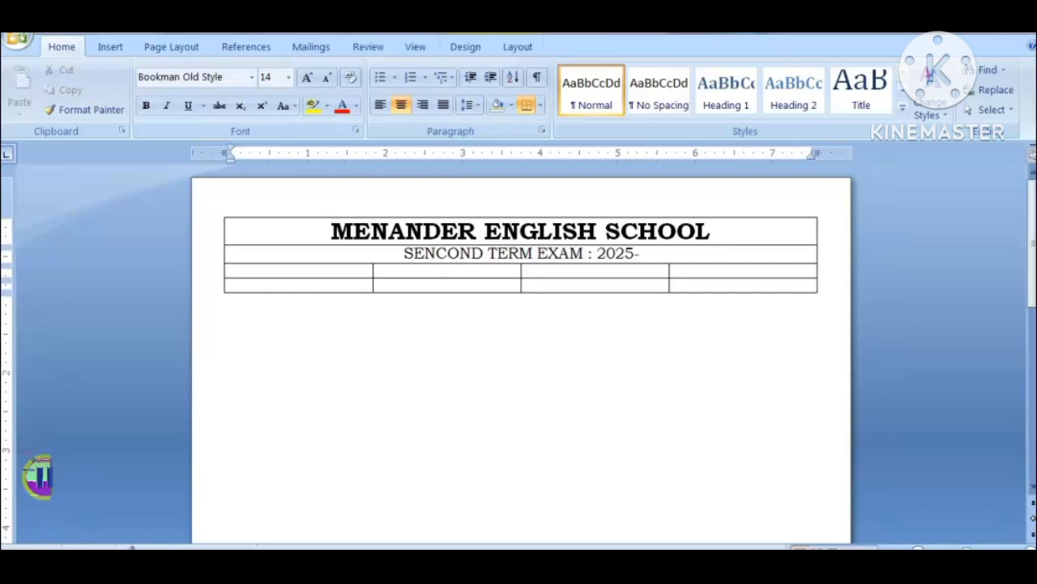
text(26)
Step: Center the text alignment of all cells in the table's third and fourth rows
key(Tab)
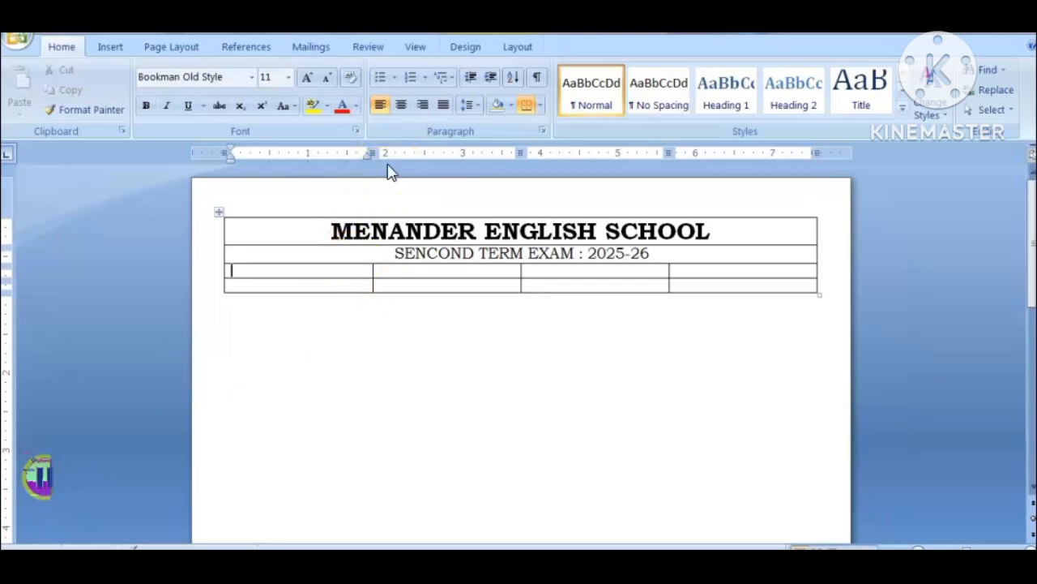
key(shift+Right)
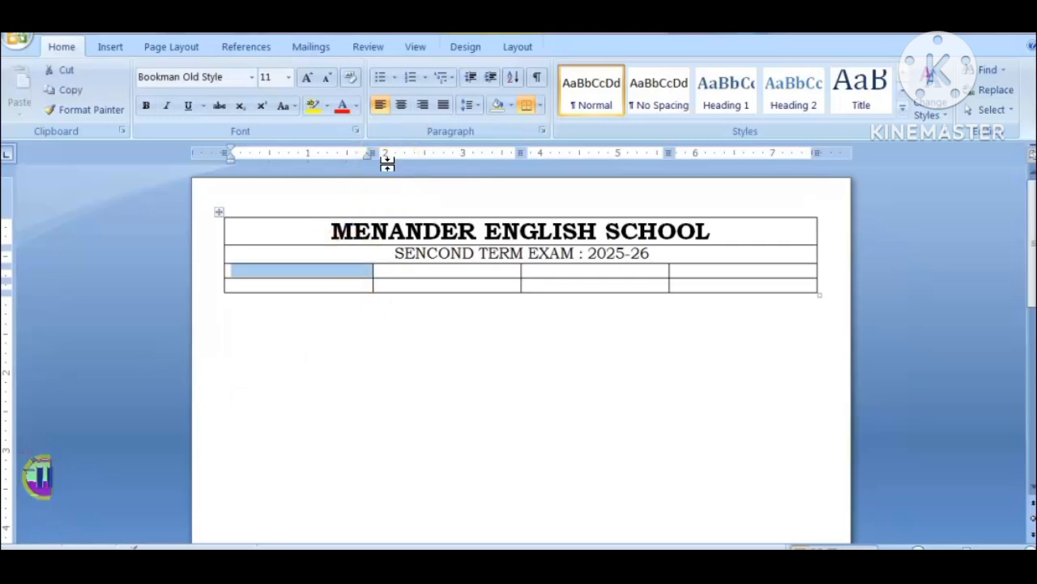
key(shift+Right)
key(shift+Right)
key(shift+Right)
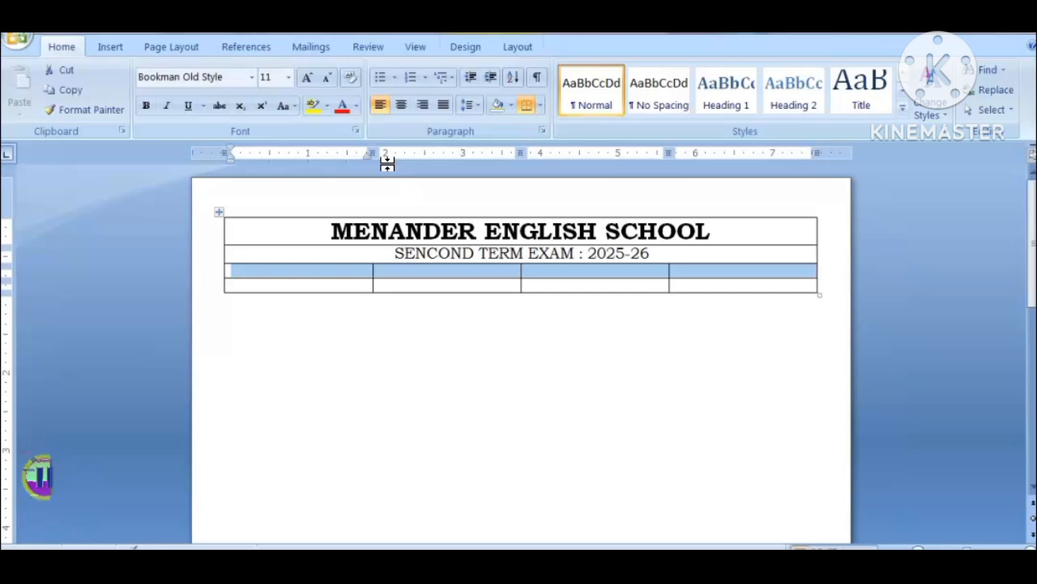
key(shift+Down)
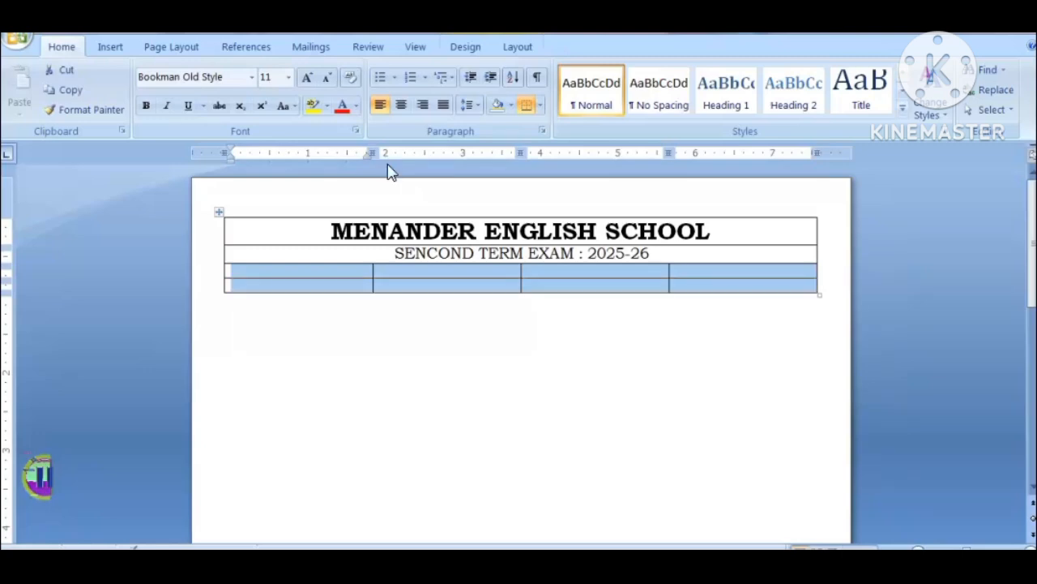
click(402, 107)
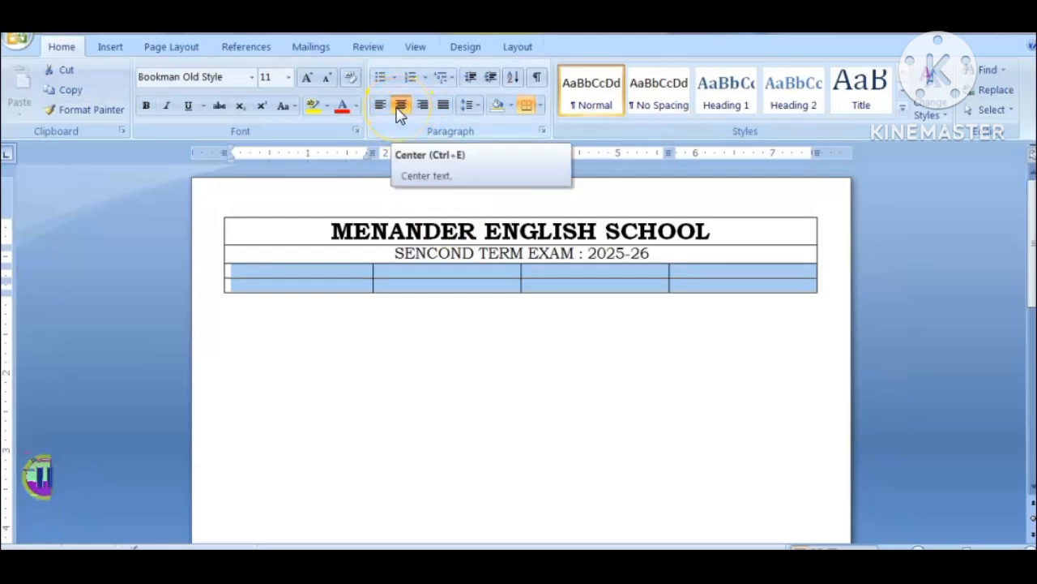
click(400, 111)
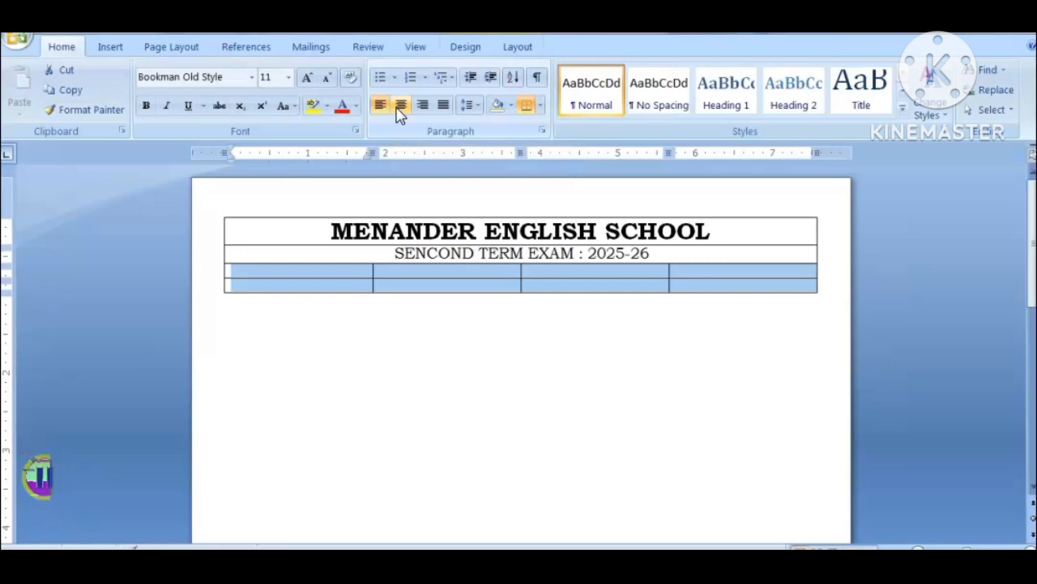
Step: Fill the third row with "Class : 4", "Sub. : Maths", "Marks: 40" and "Time : 2 Hrs", checking the marks in the handwritten PDF
click(312, 274)
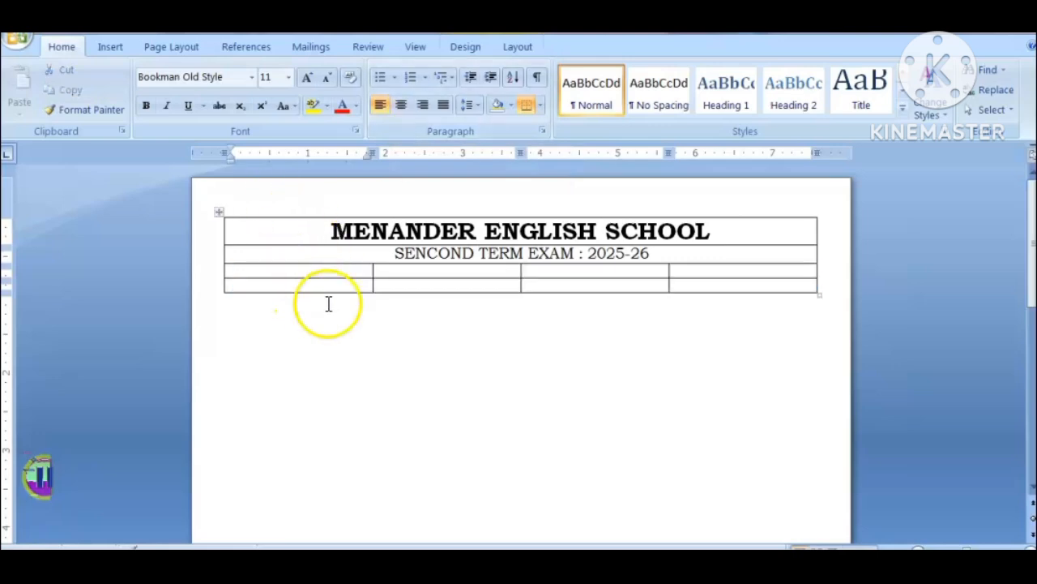
shift+click(704, 287)
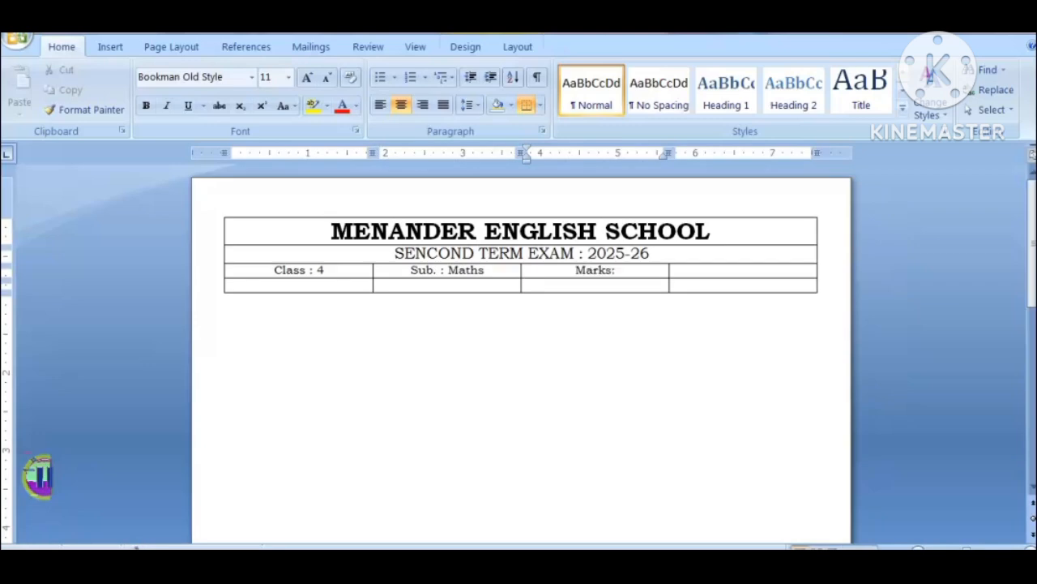
key(alt+Tab)
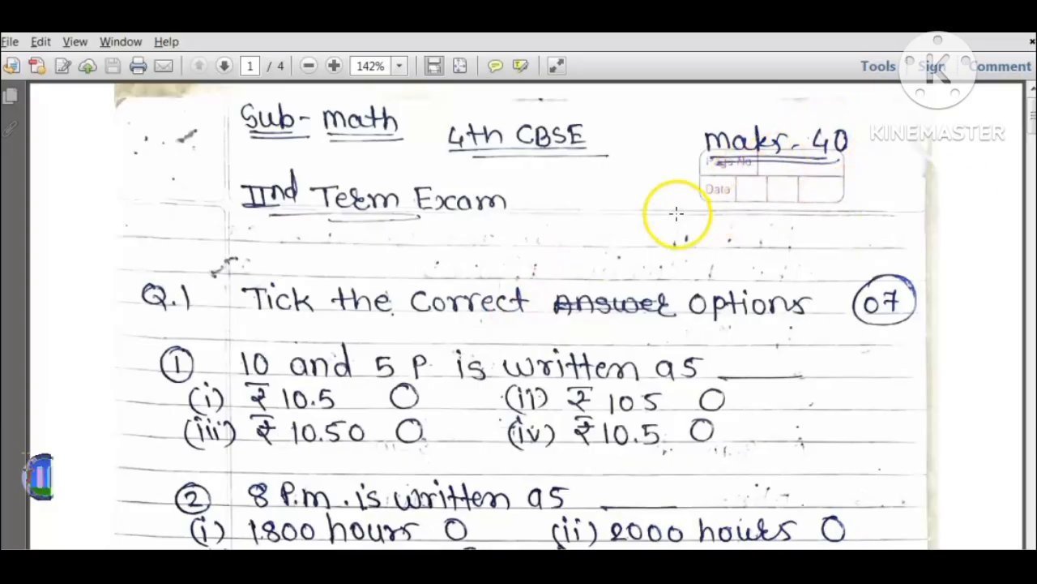
key(alt+Tab)
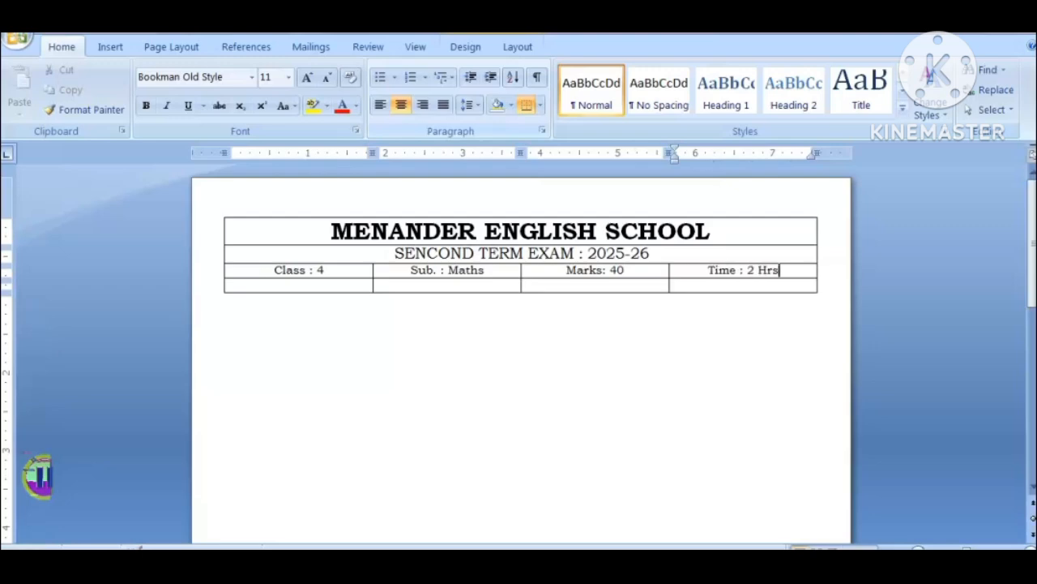
Step: Set the font size of the table's third and fourth rows to 12 pt
scroll(485, 235, up, 3)
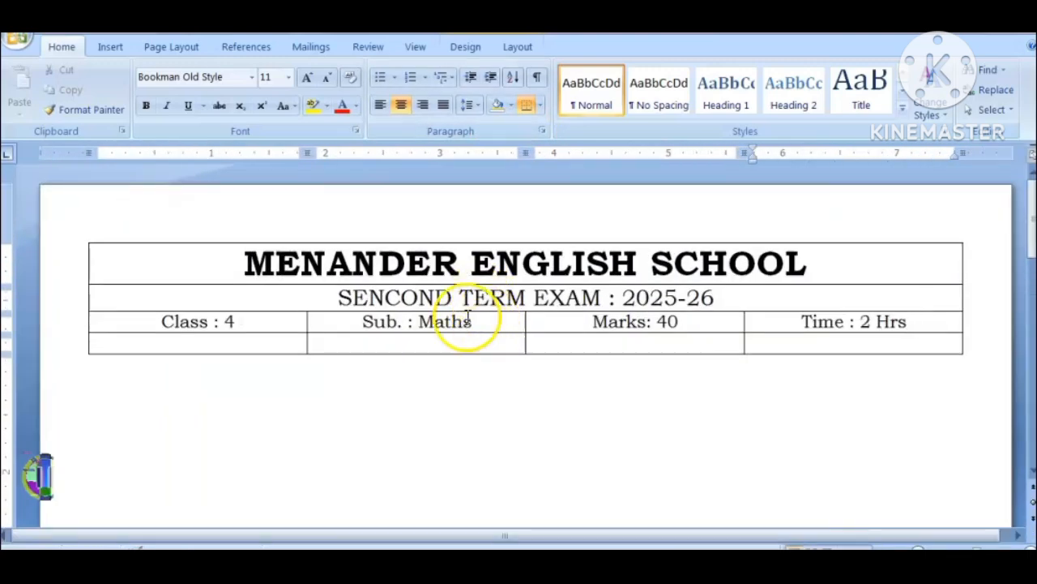
drag(121, 329, 782, 334)
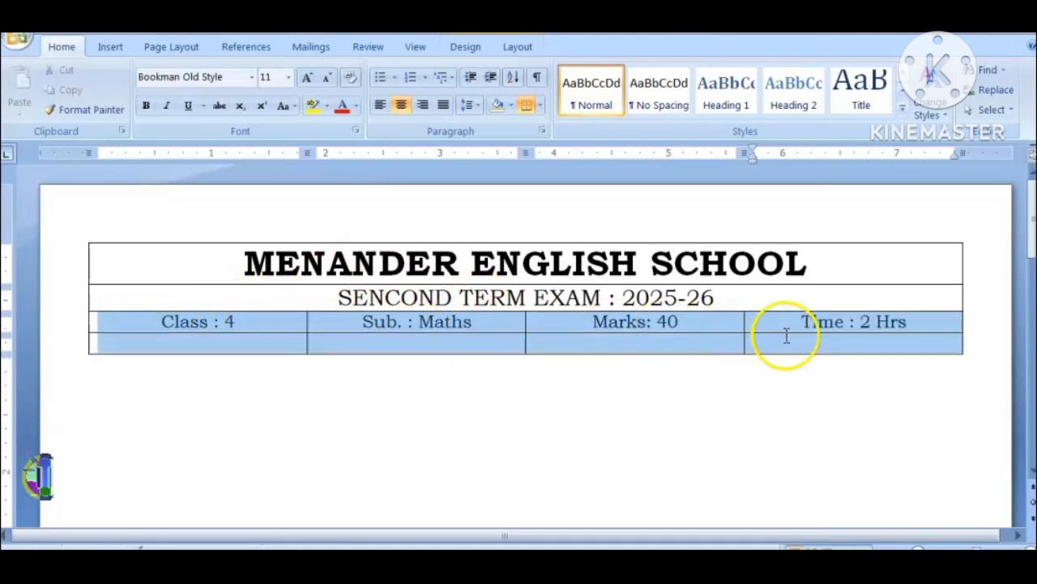
click(289, 77)
click(265, 162)
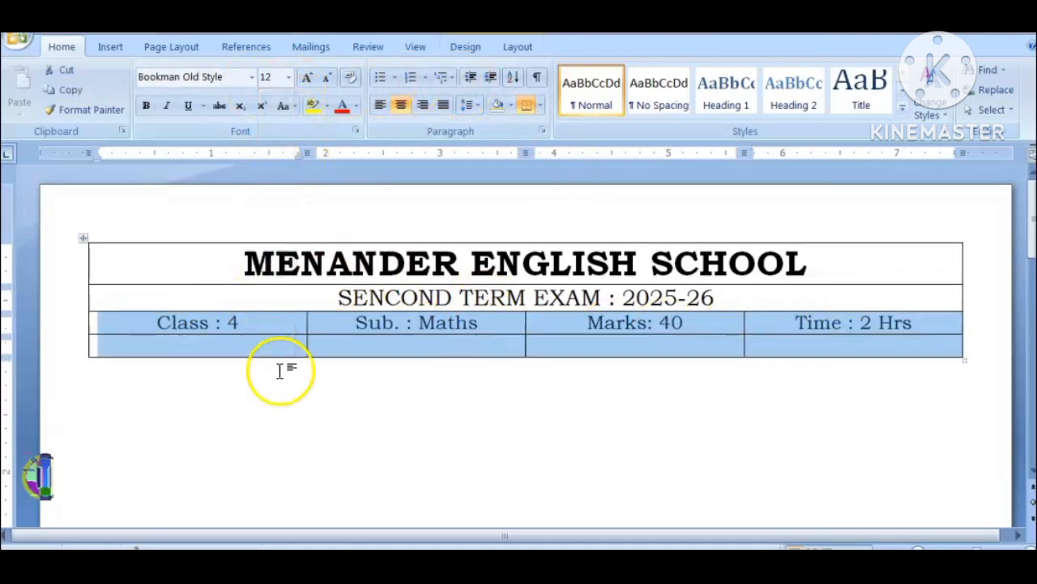
Step: Narrow only the fourth row's first cell to a width of about 1.33 inches
click(221, 350)
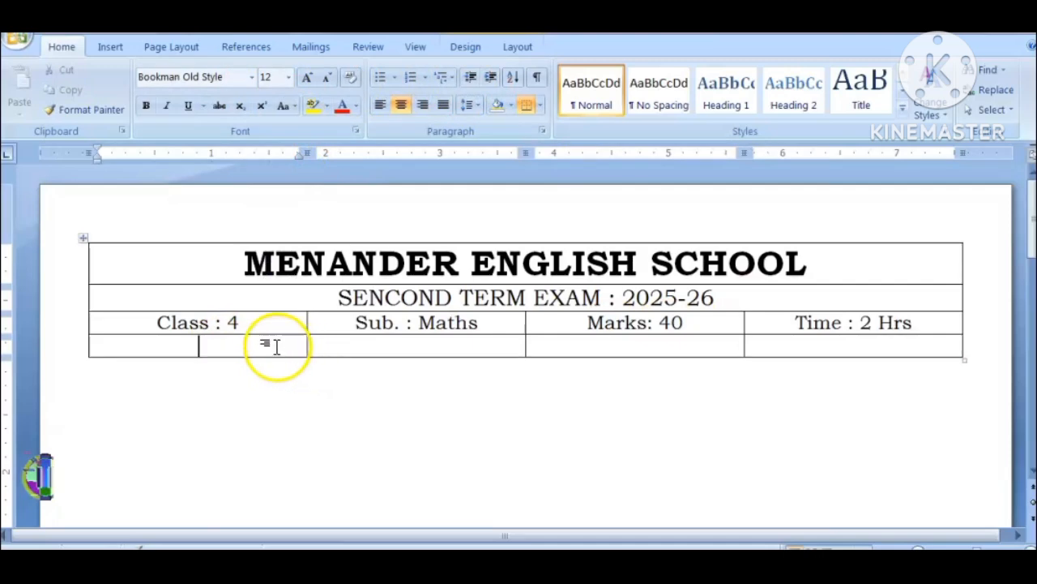
click(91, 344)
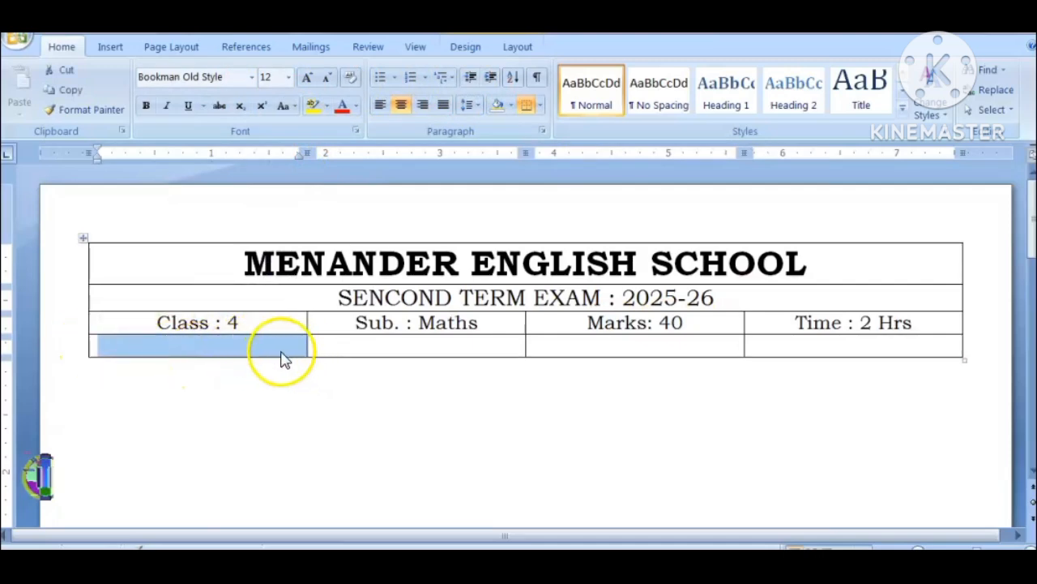
drag(308, 342, 240, 341)
Step: Increase the font size in the fourth row's empty second cell to 22 pt
click(405, 349)
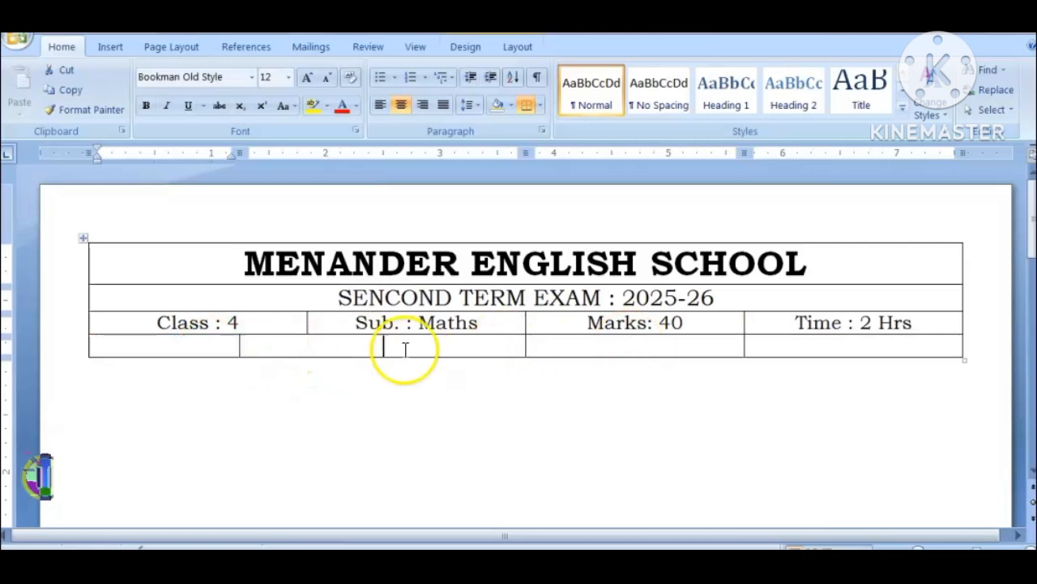
click(307, 77)
click(307, 77)
click(307, 77)
click(307, 77)
click(307, 77)
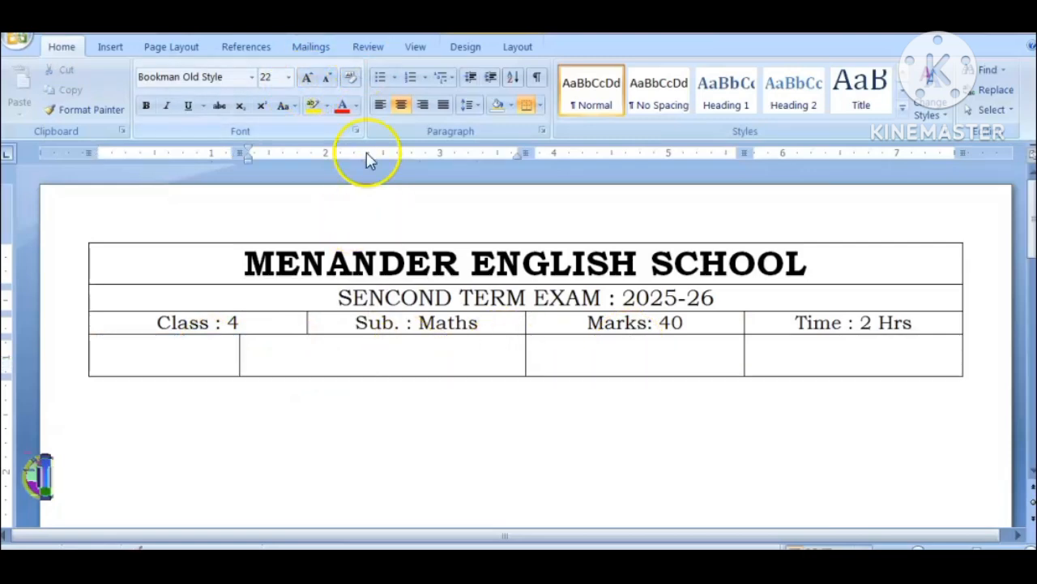
Step: Enter "Roll. No." in the fourth row's third cell and "Name" in its first cell
click(590, 359)
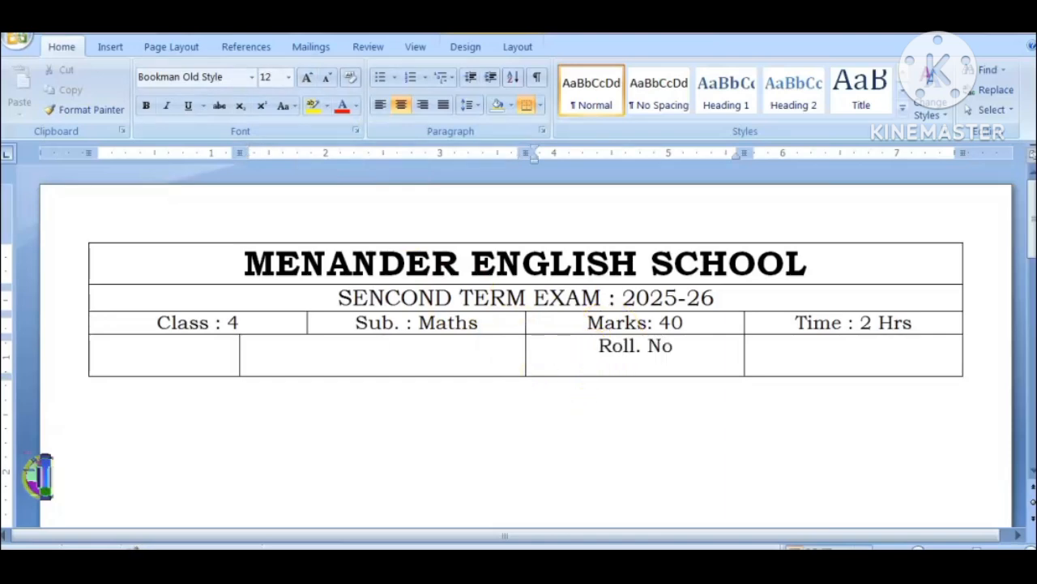
text(Roll. No.)
key(shift+Tab)
key(shift+Tab)
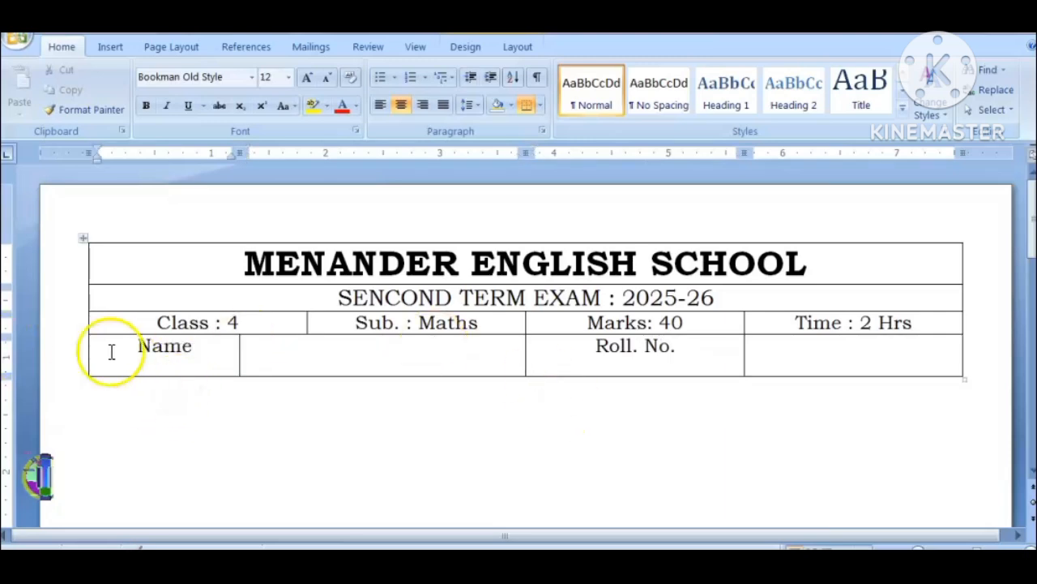
Step: Center the contents of the fourth row's cells both horizontally and vertically
drag(111, 352, 758, 359)
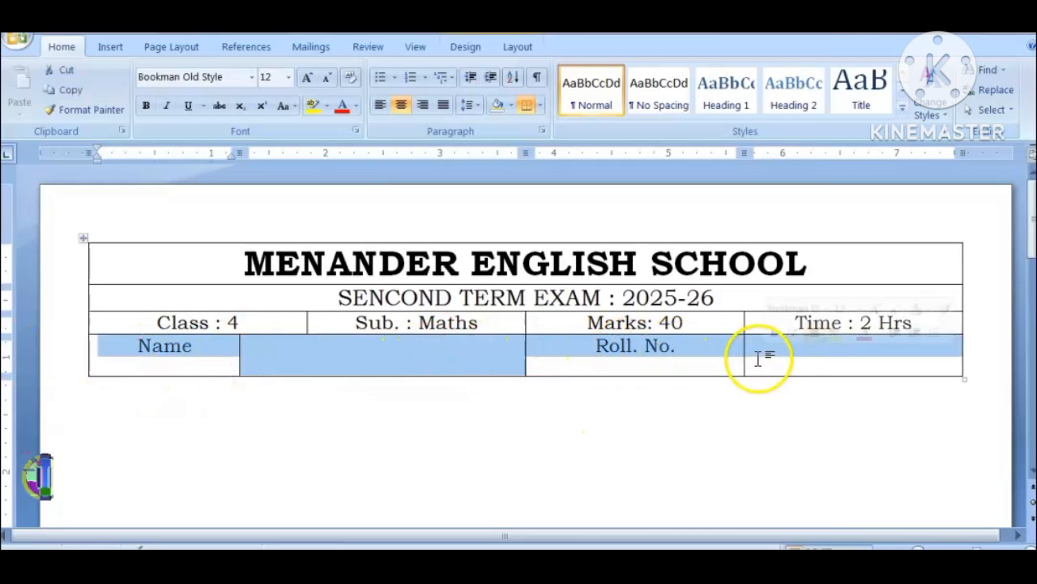
click(520, 50)
click(468, 48)
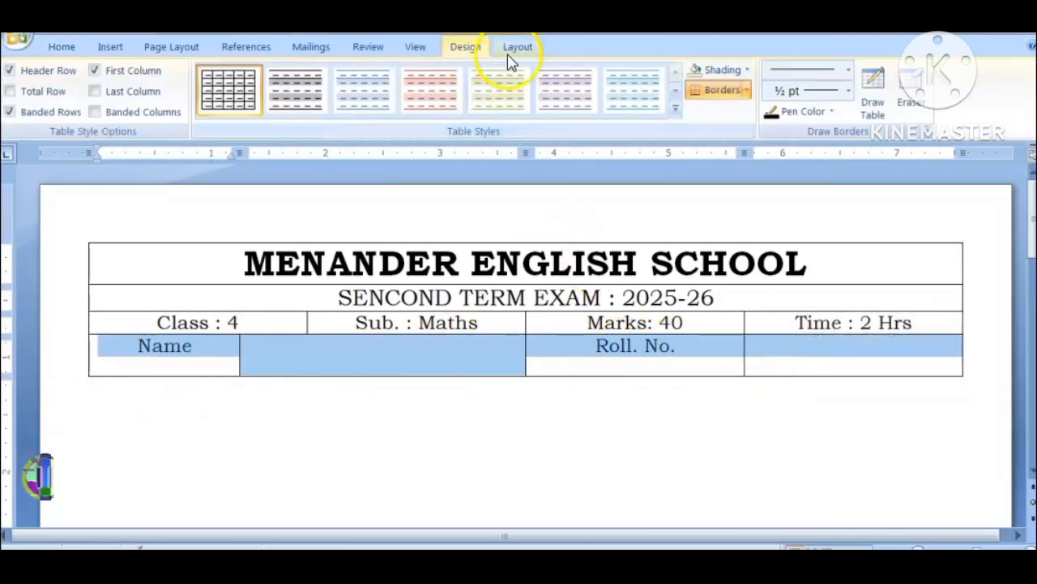
click(508, 50)
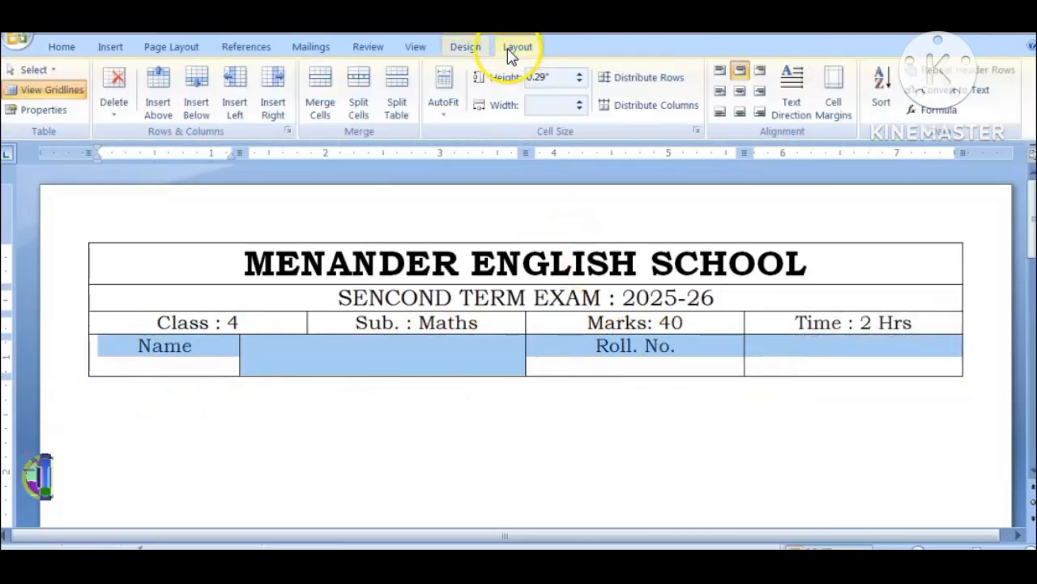
click(741, 90)
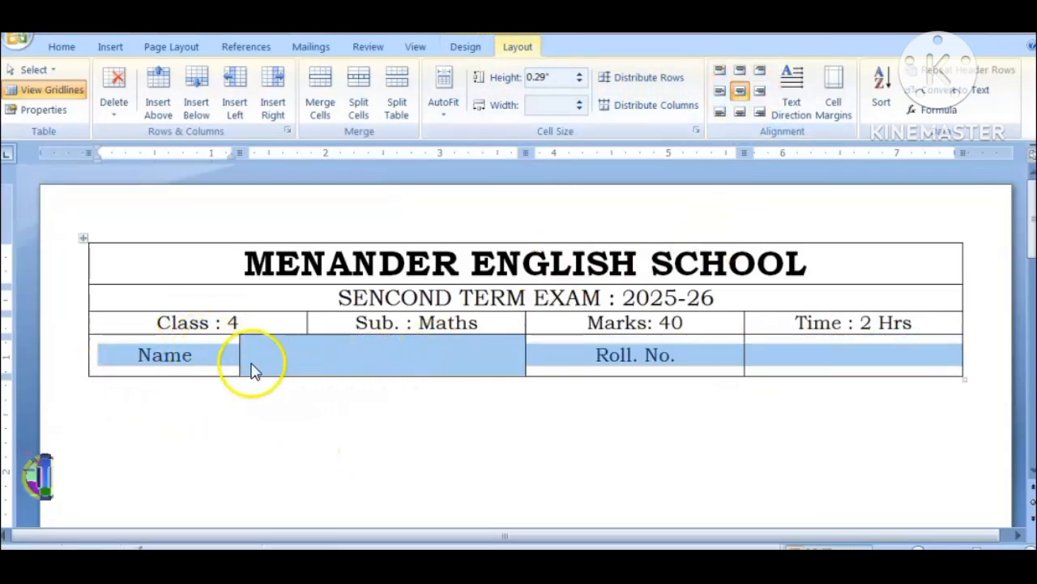
Step: Shrink the widths of the "Name" and "Roll. No." cells in the fourth row to fit their text
click(493, 365)
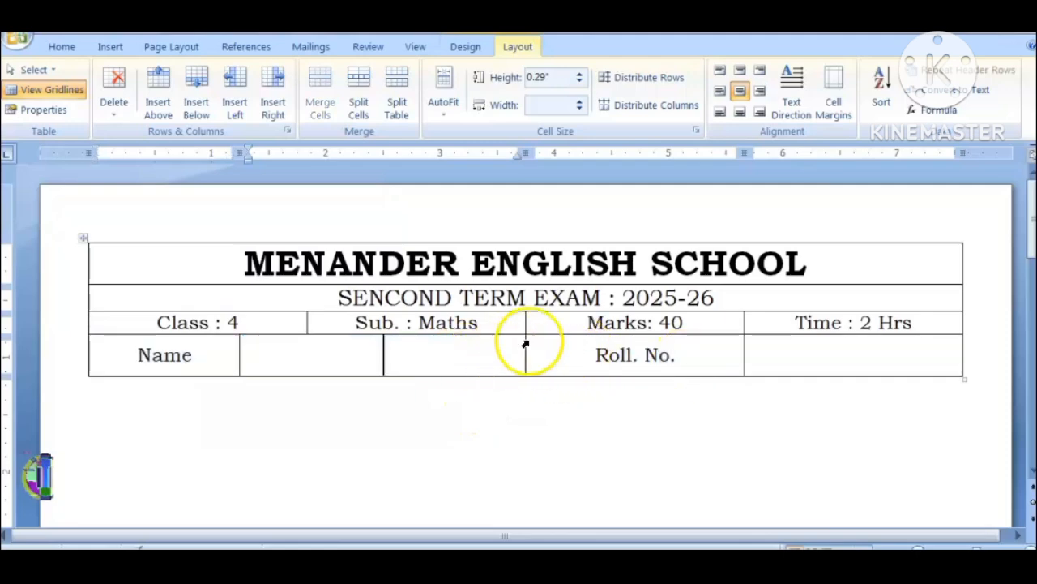
drag(240, 343, 238, 343)
click(225, 347)
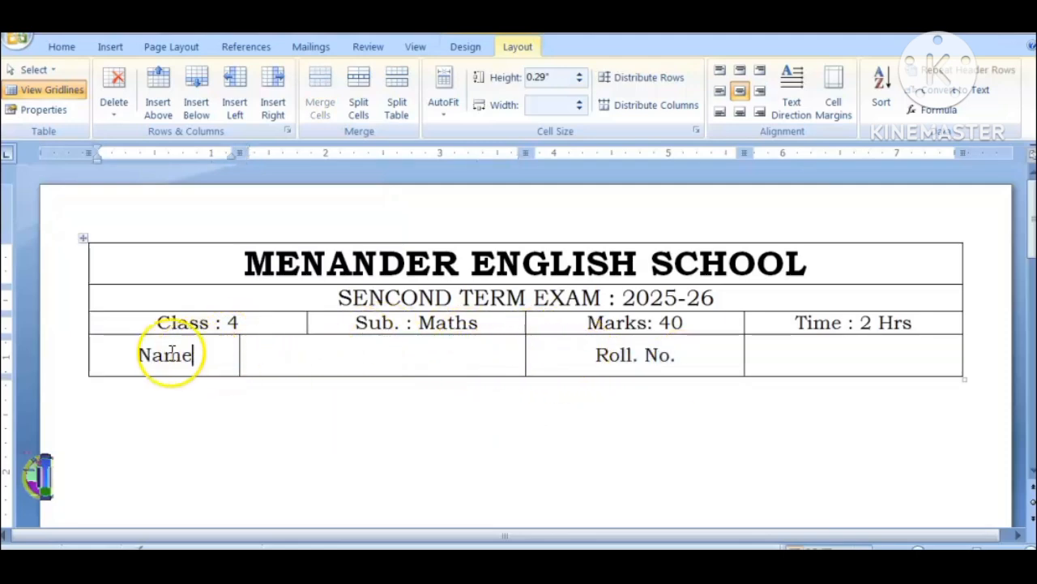
click(89, 344)
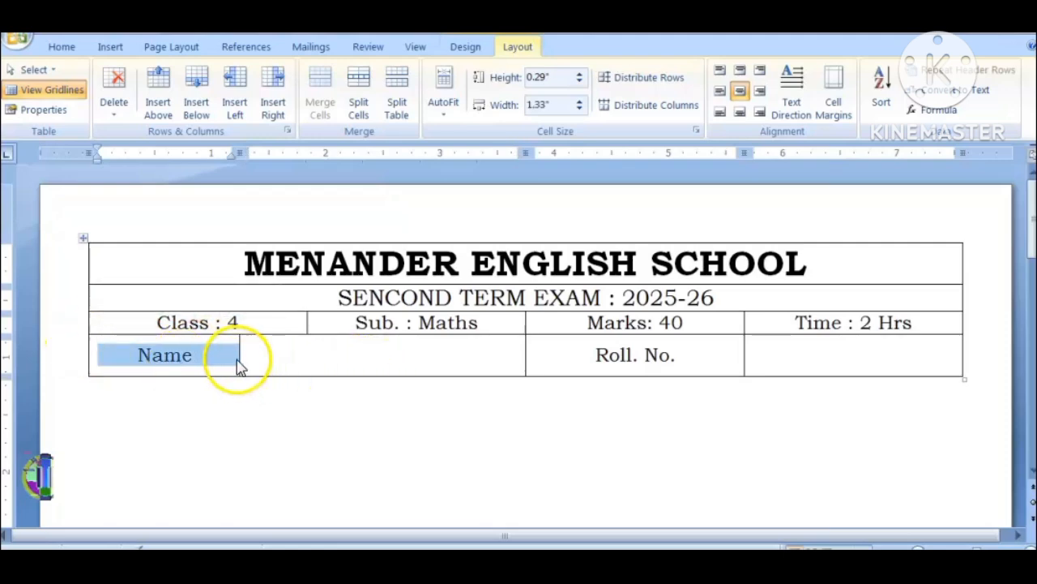
click(208, 354)
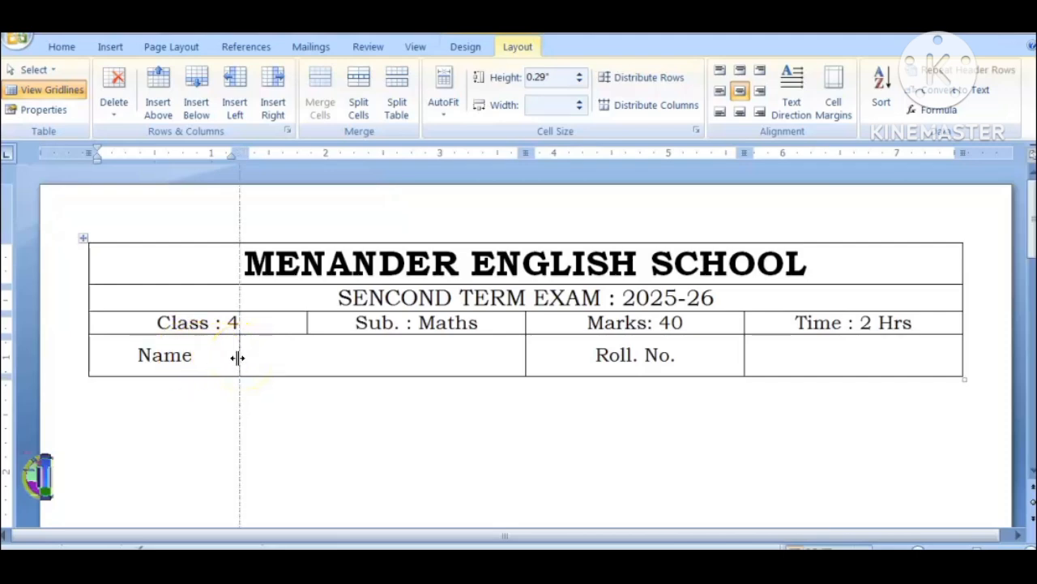
drag(237, 358, 239, 359)
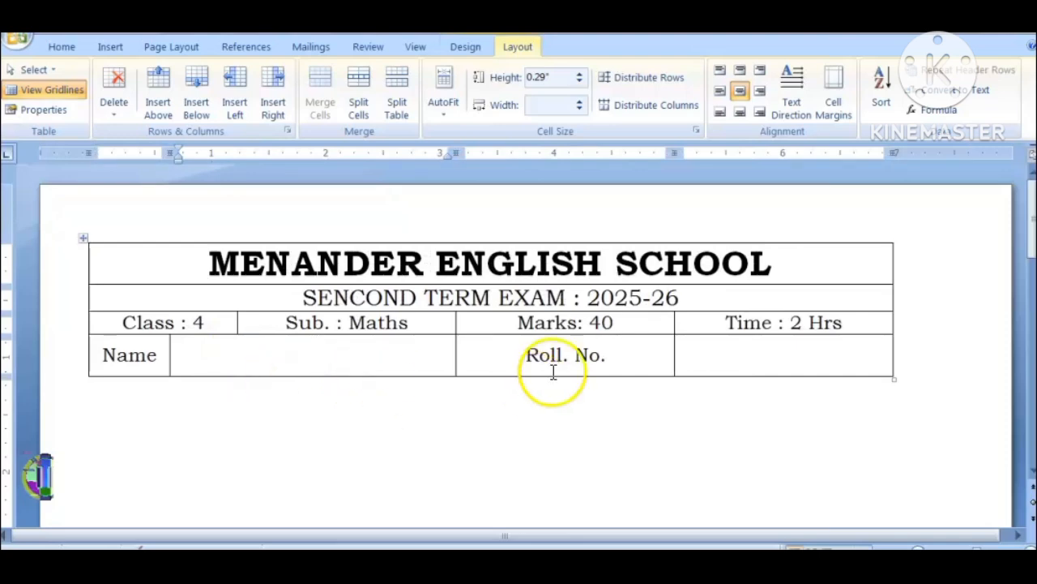
click(462, 341)
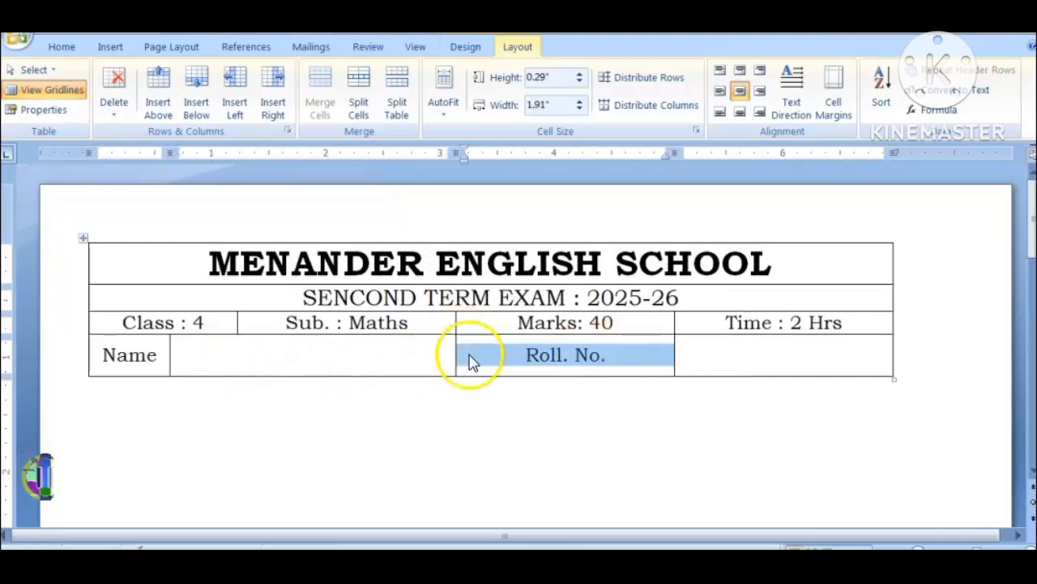
double_click(455, 355)
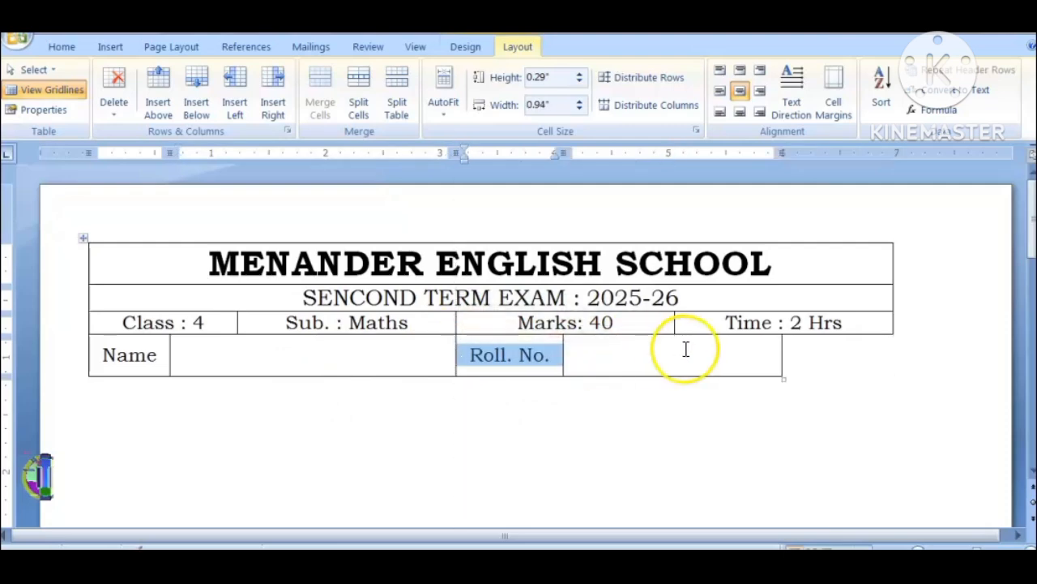
Step: Undo the last "Roll. No." cell narrowing, then shift its borders so that cell is 1.01" wide and the blank cell after it 0.9" wide
key(ctrl+z)
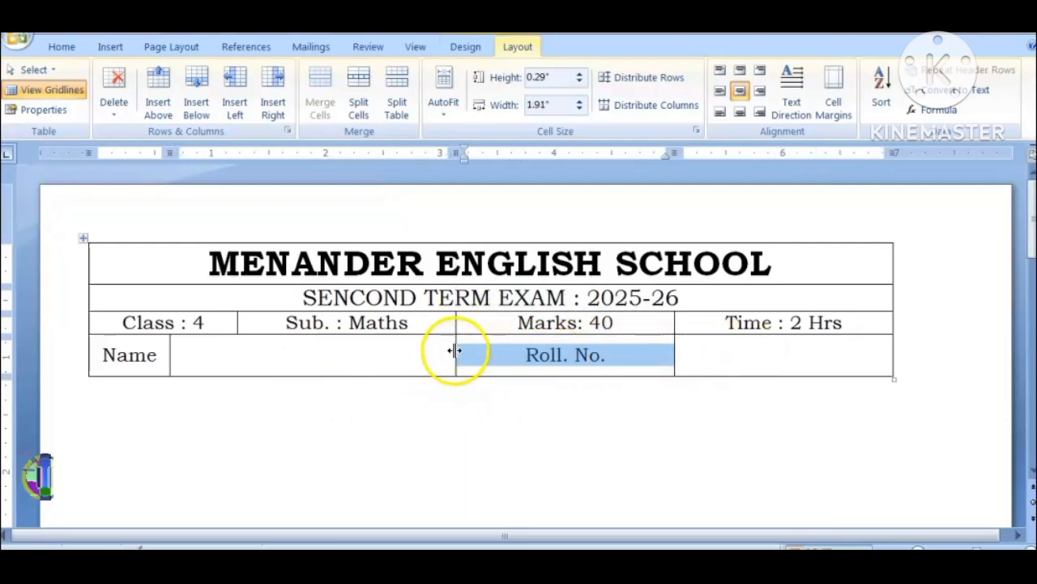
drag(456, 350, 517, 361)
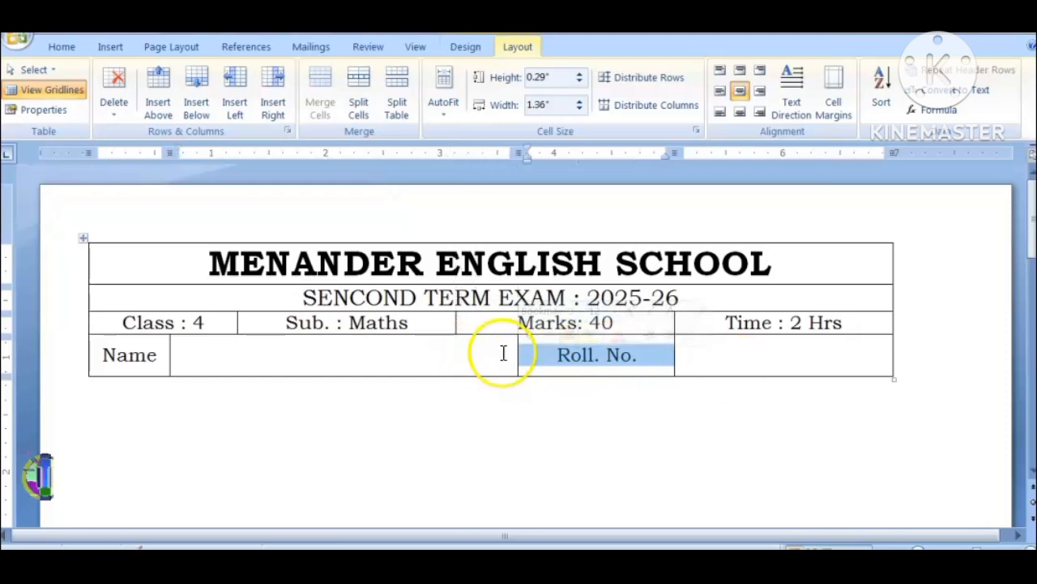
click(672, 352)
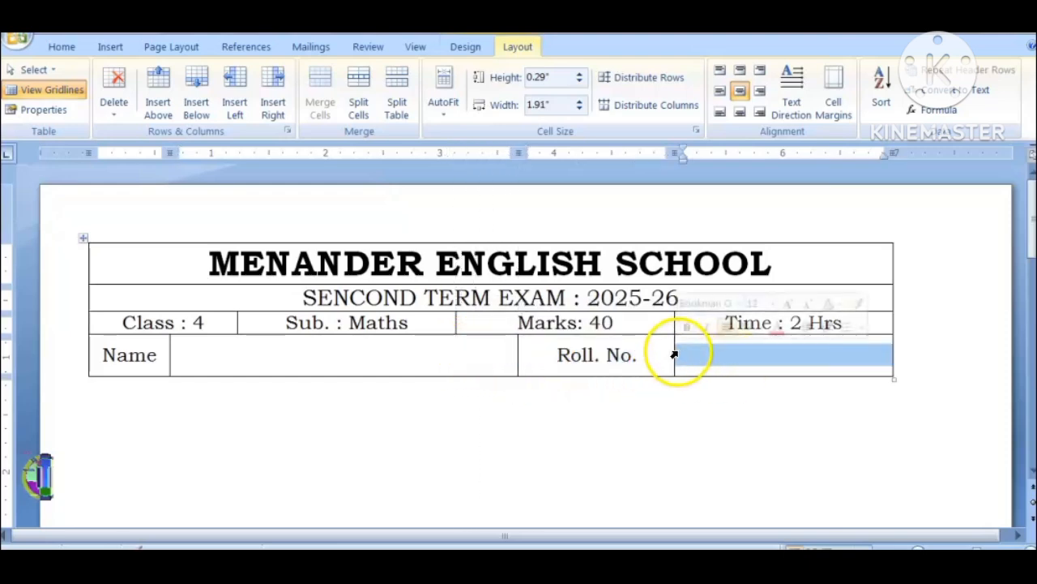
drag(675, 353, 785, 371)
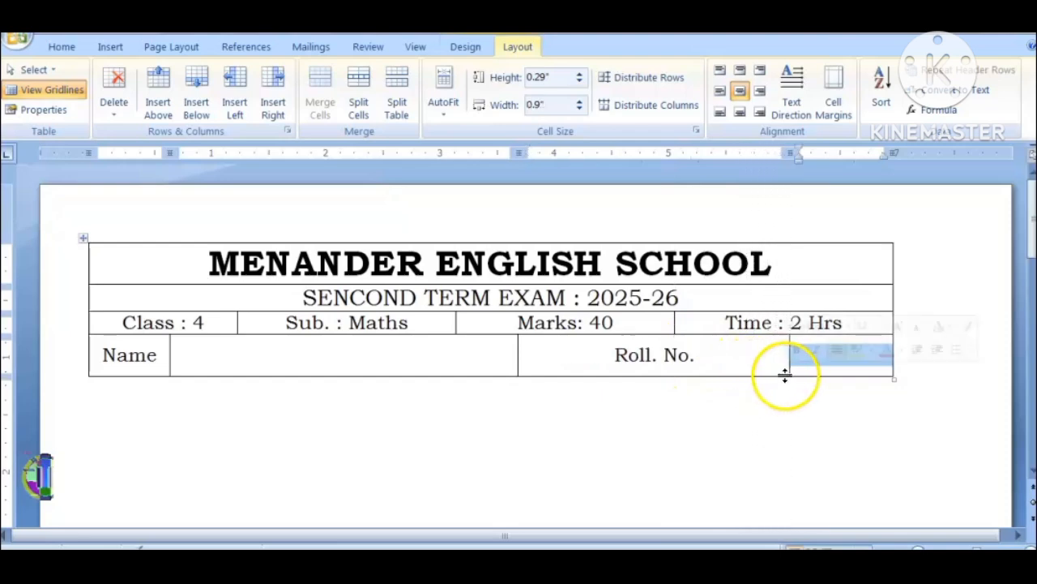
click(516, 346)
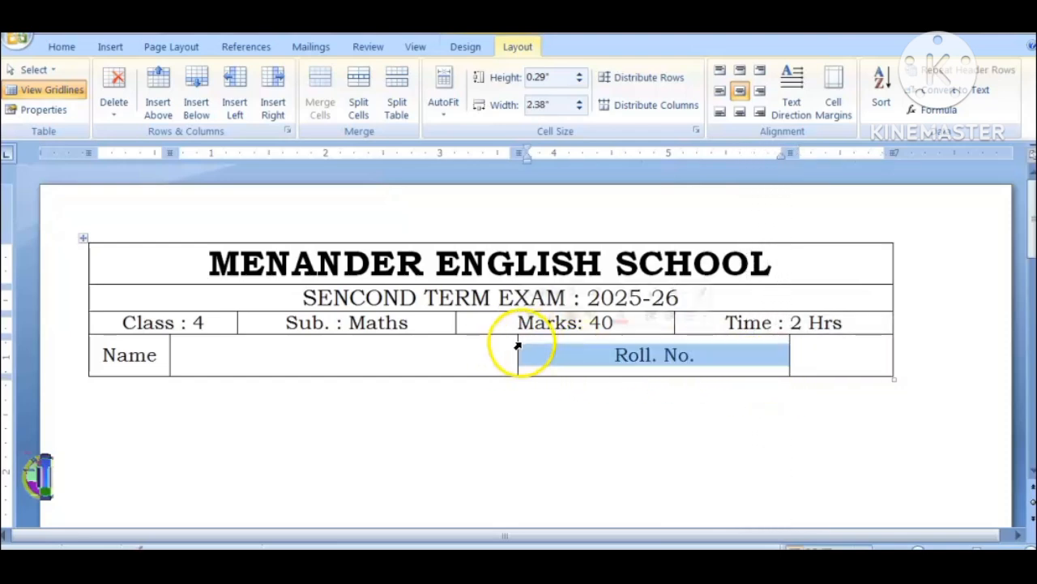
drag(517, 342, 673, 359)
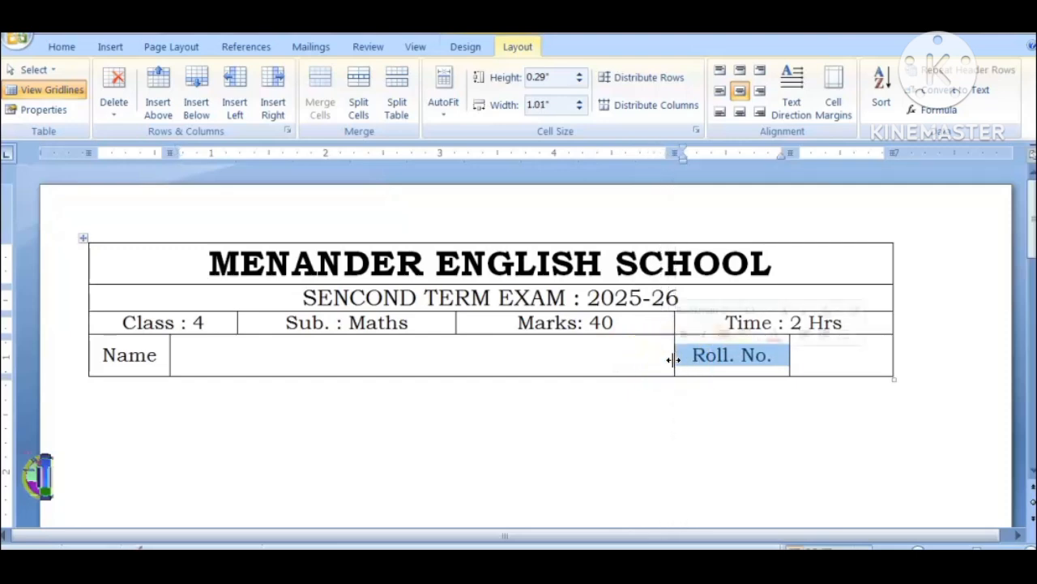
Step: Place the text cursor on the empty line below the header table
click(348, 357)
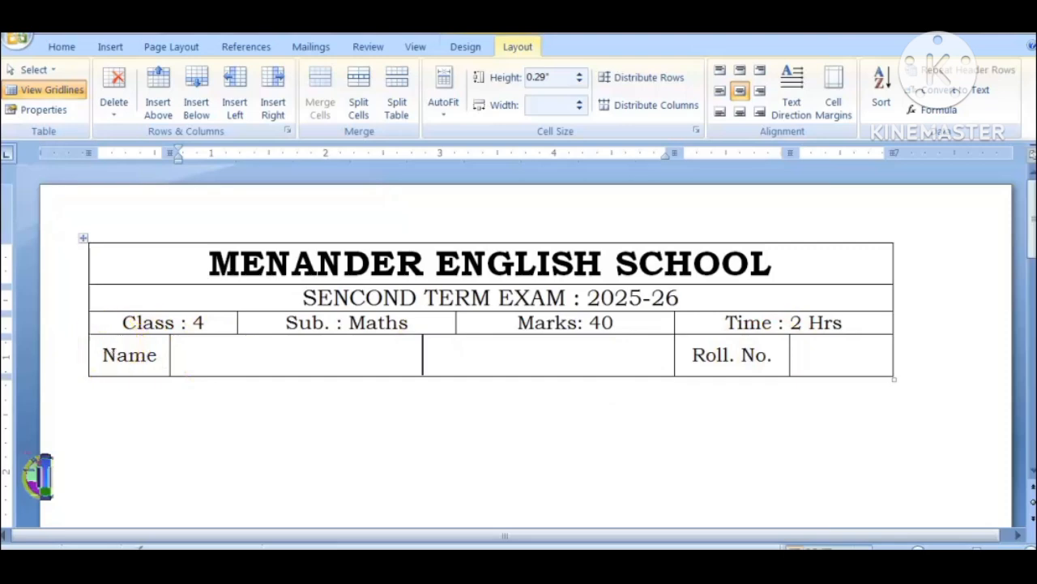
click(79, 366)
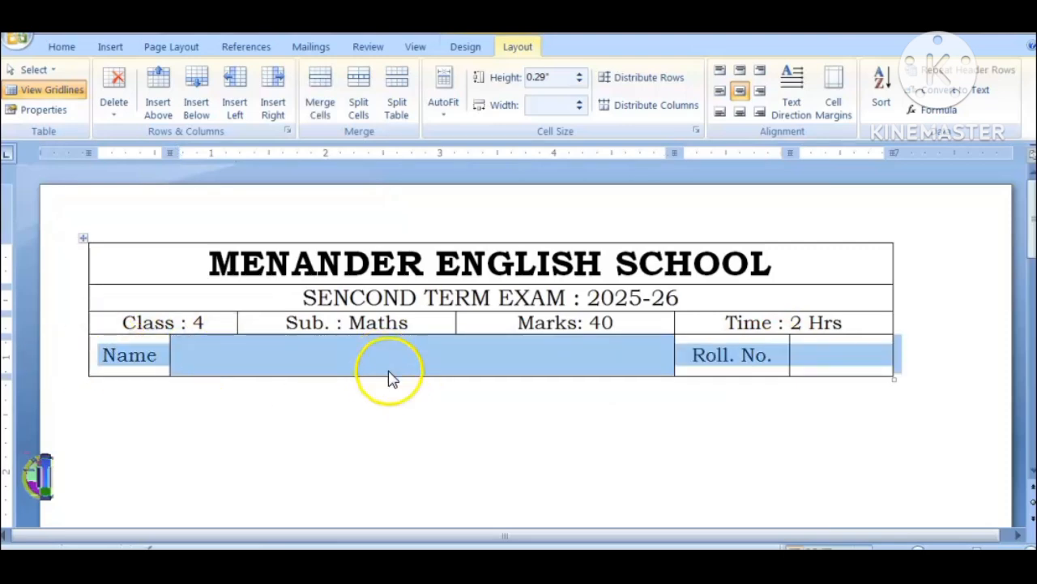
click(113, 428)
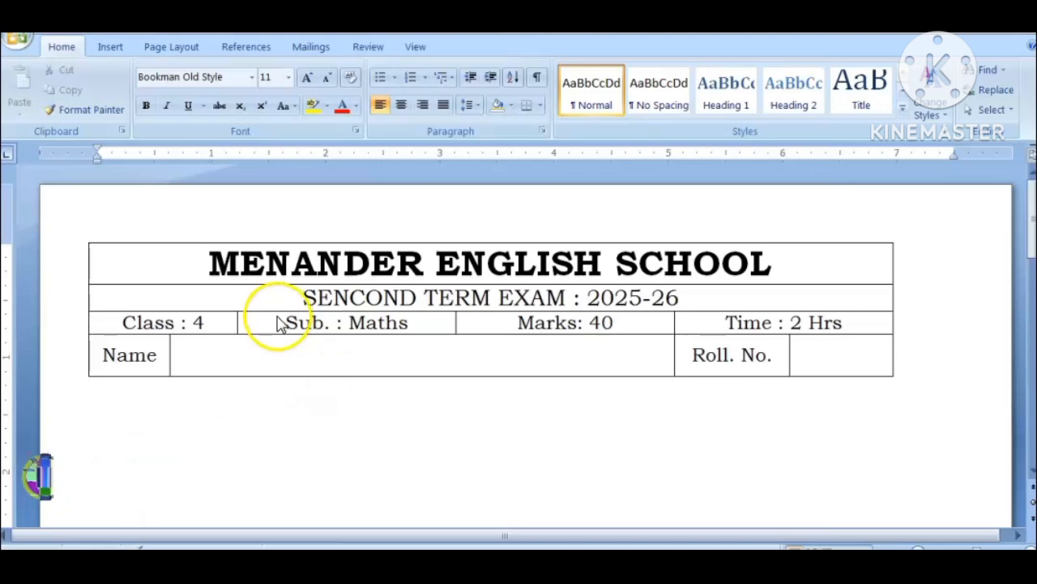
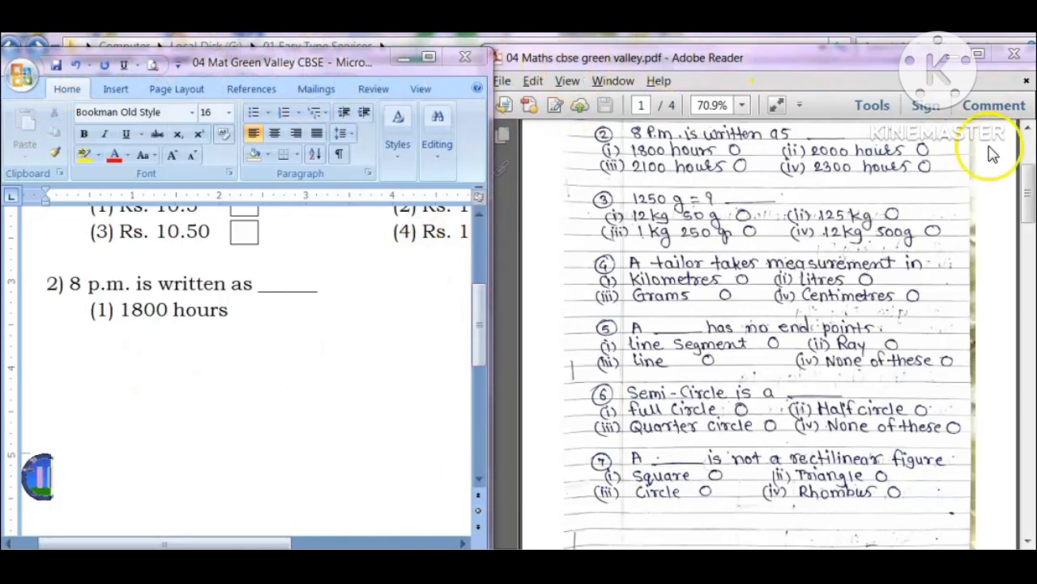
Step: Complete question 2's answer options with "(2) 2000 hours", "(3) 2100 hours" and "(4) 2300 hours"
click(332, 324)
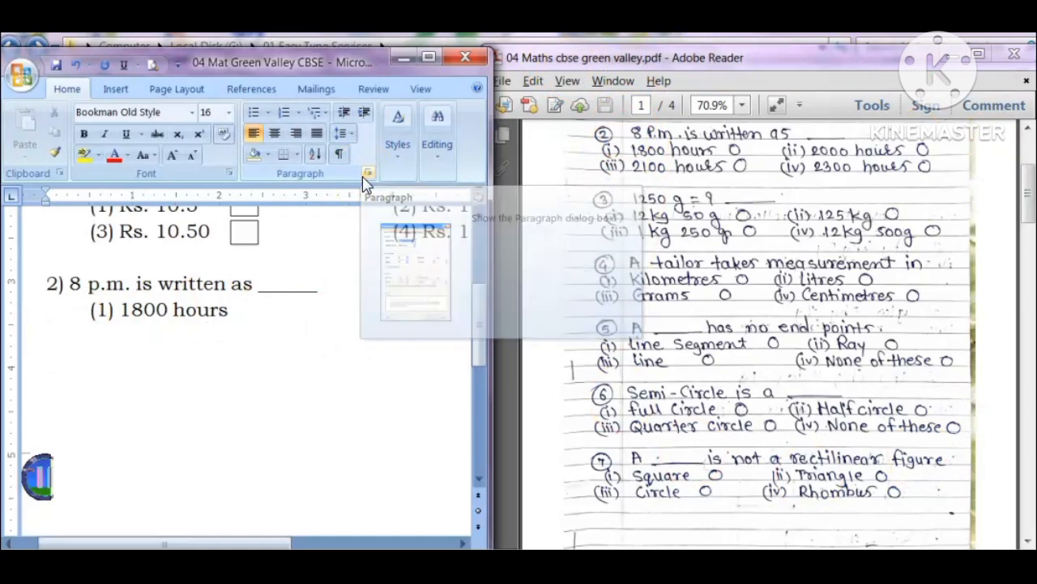
text((2) 2)
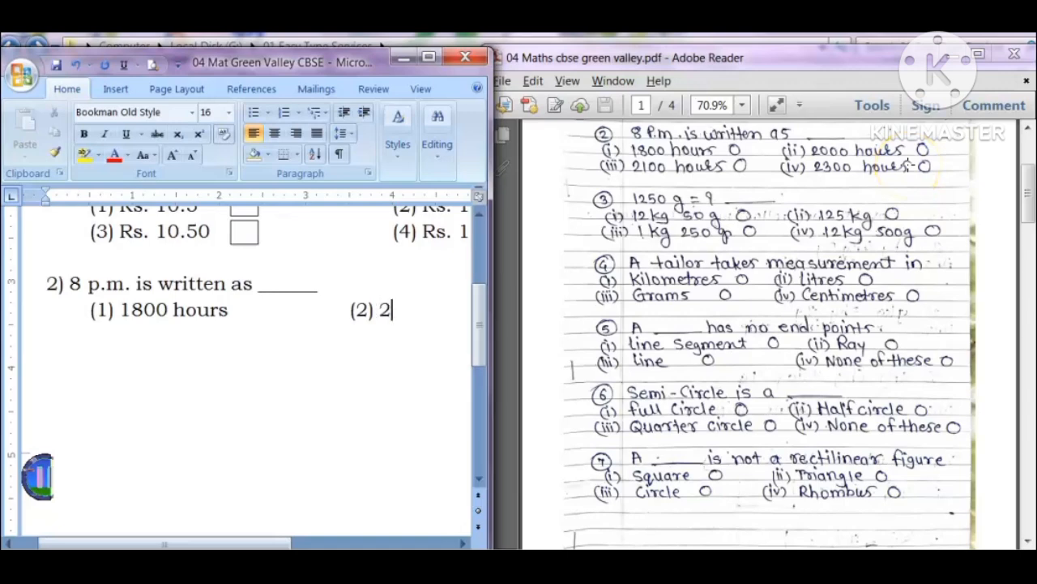
text(hours)
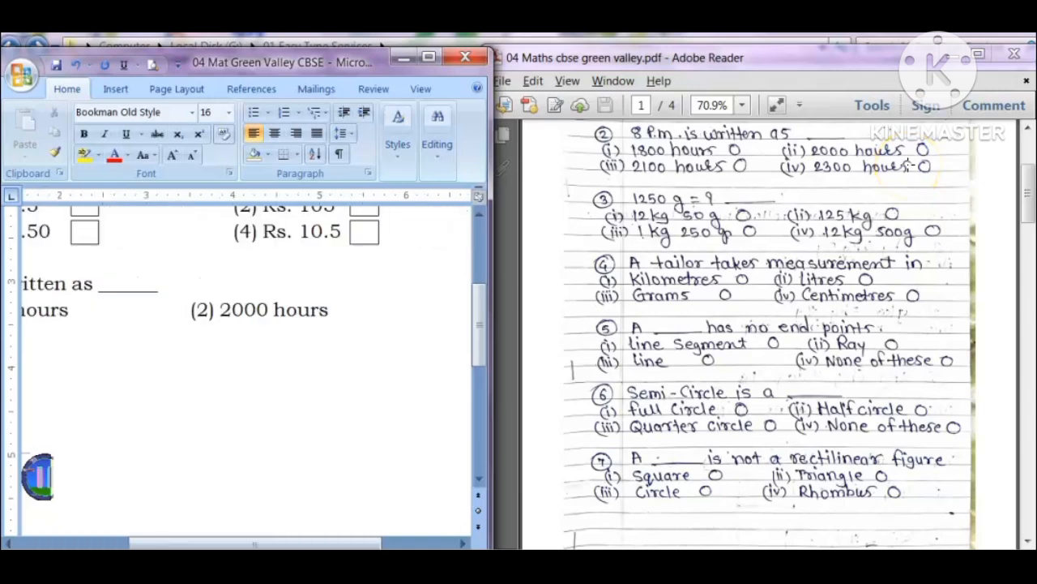
key(Return)
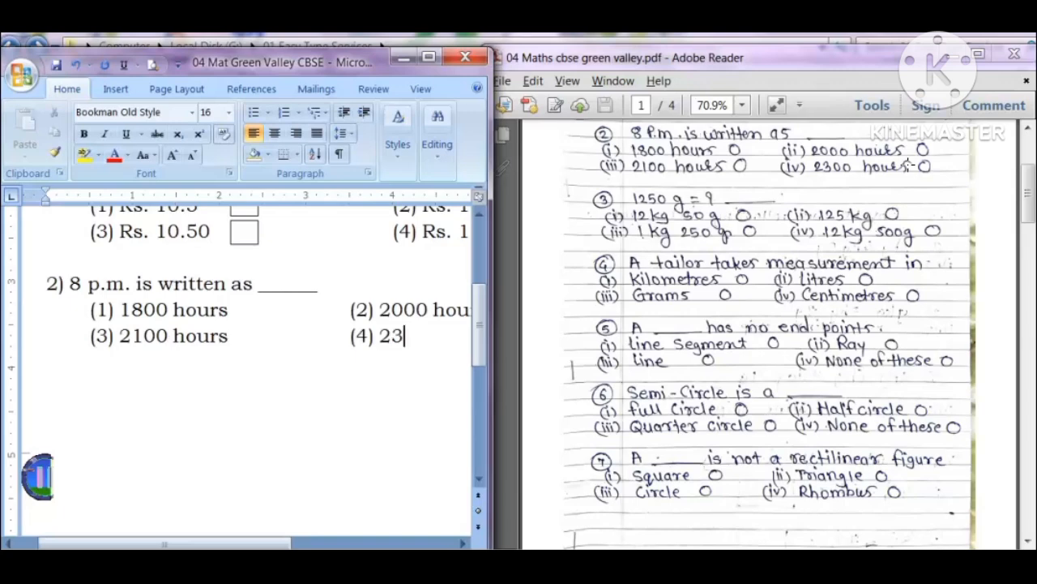
key(End)
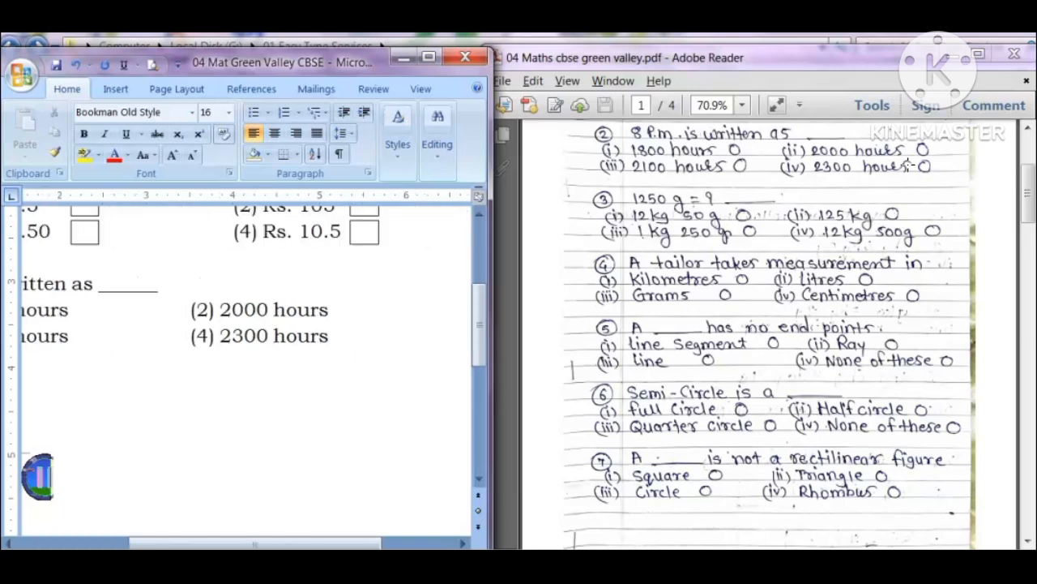
key(Home)
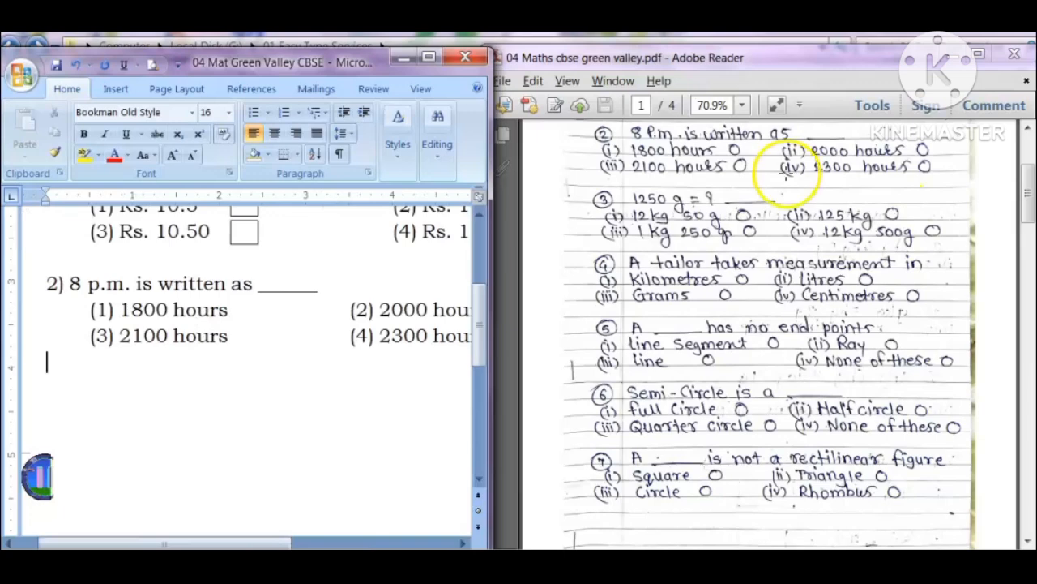
Step: Maximize the document window and copy the tick boxes of question 1's options (1) and (3) down beside question 2's options (1) and (3)
click(429, 57)
click(395, 250)
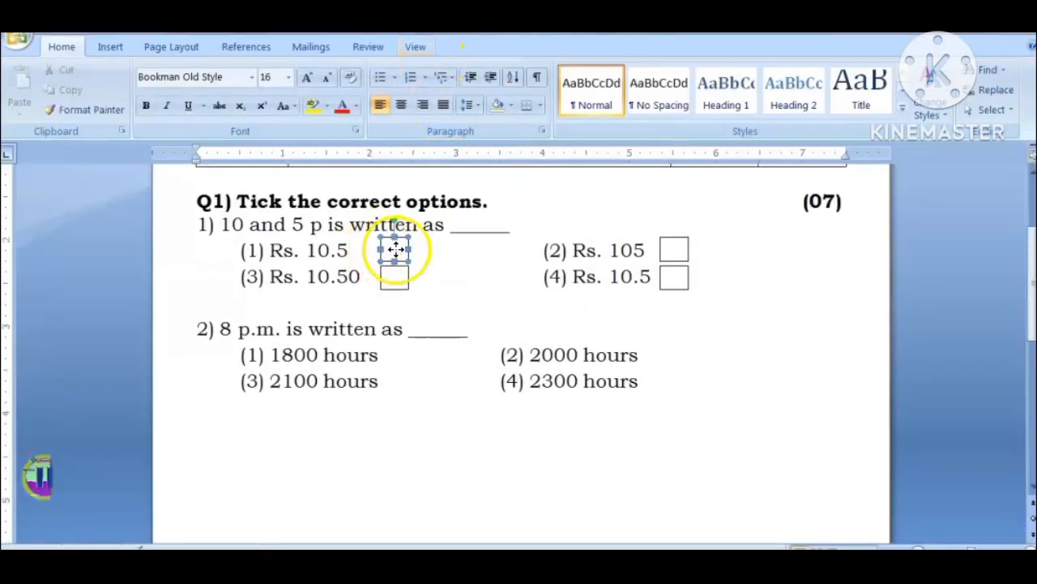
shift+click(393, 279)
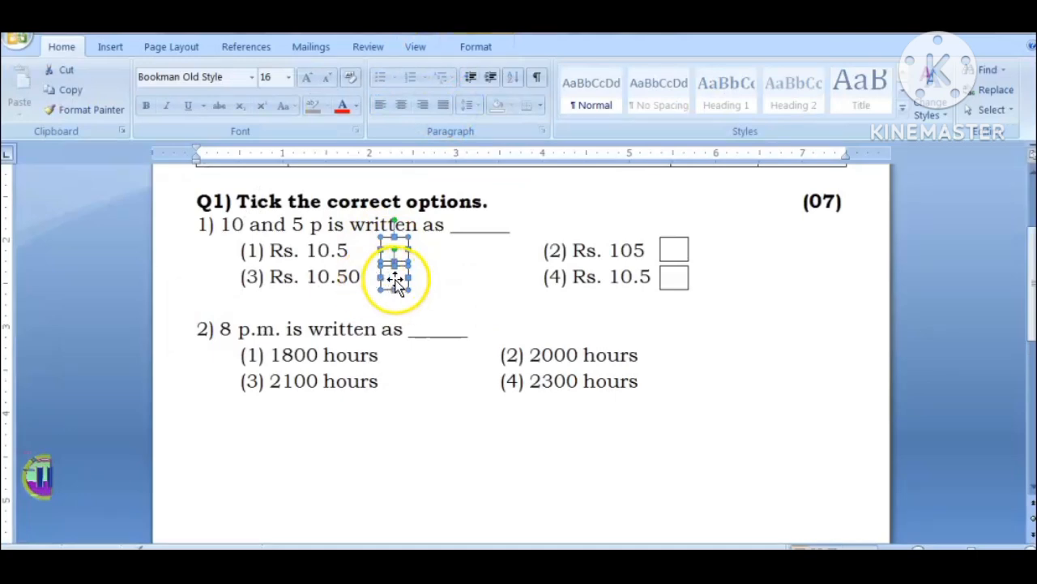
key(ctrl+d)
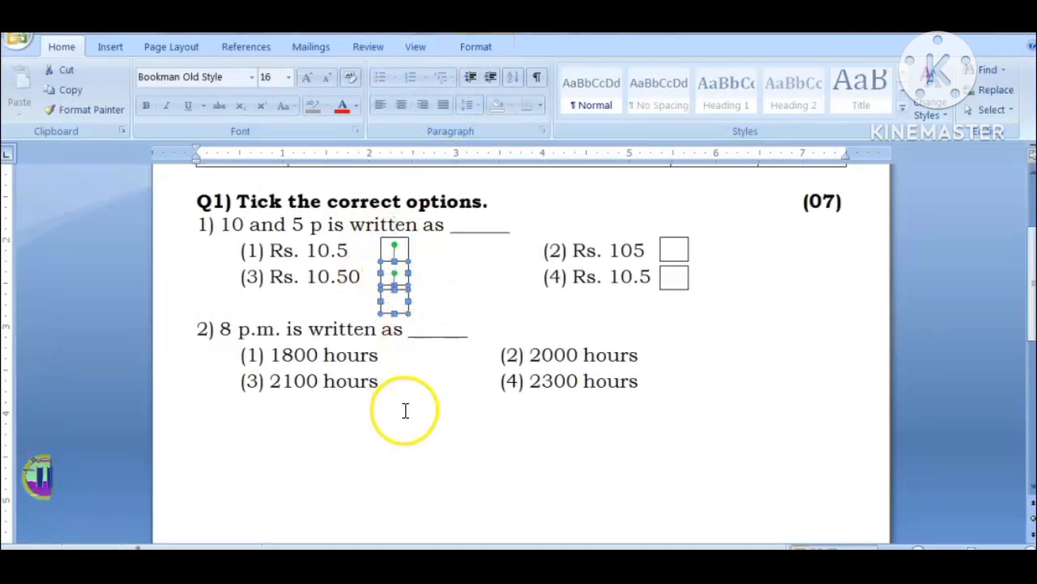
key(ctrl+z)
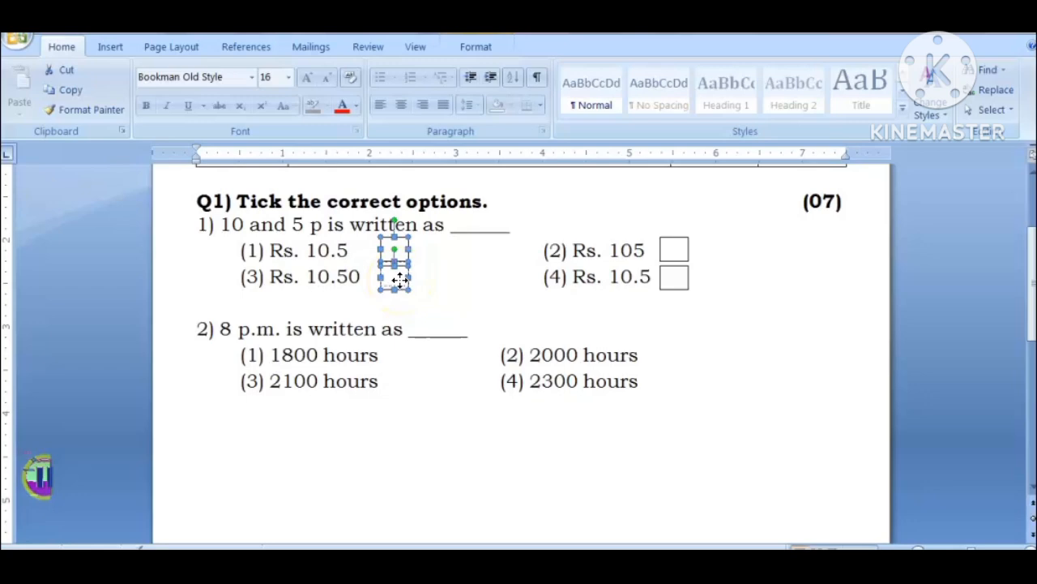
drag(399, 279, 400, 397)
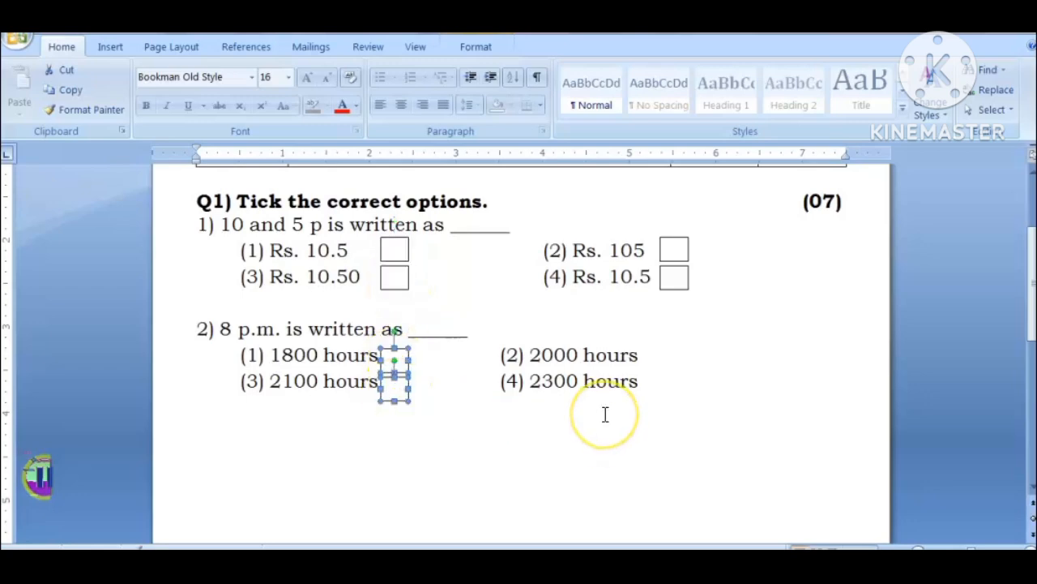
Step: Nudge the two copied tick boxes slightly up and right to line up with "1800 hours" and "2100 hours", clear of the text
key(Right)
key(Up)
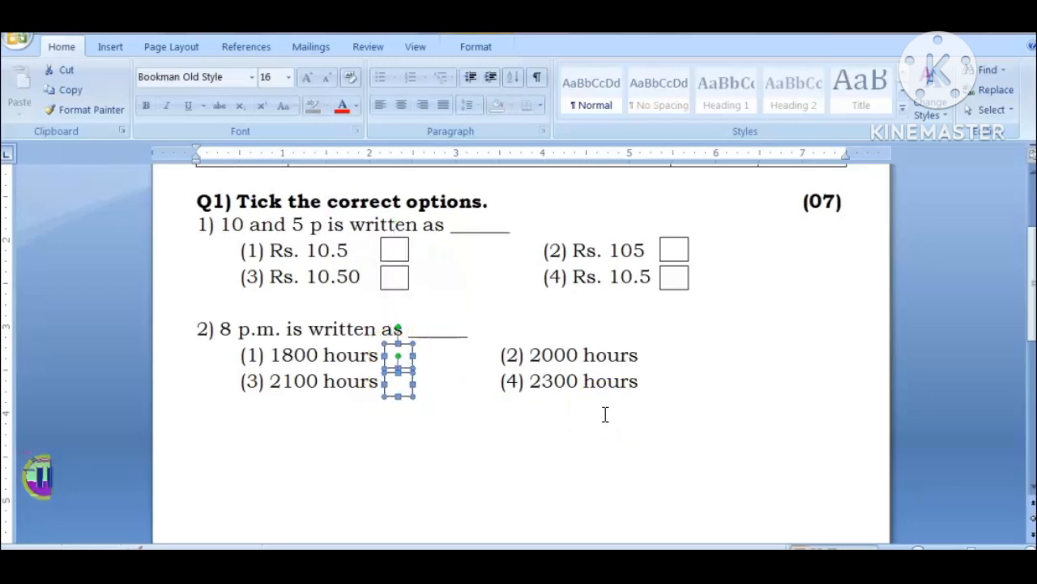
key(Right)
key(Right)
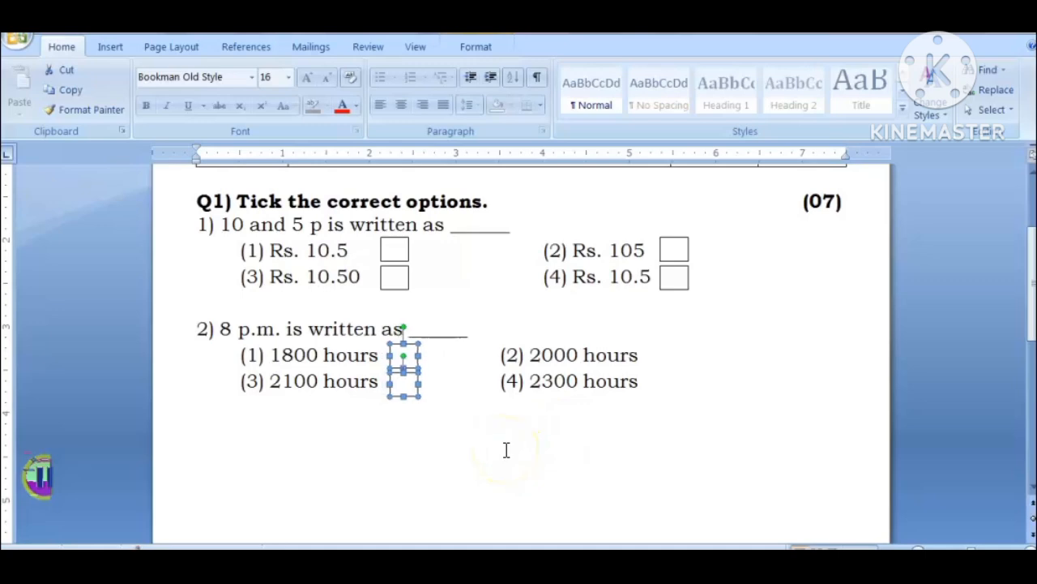
click(446, 440)
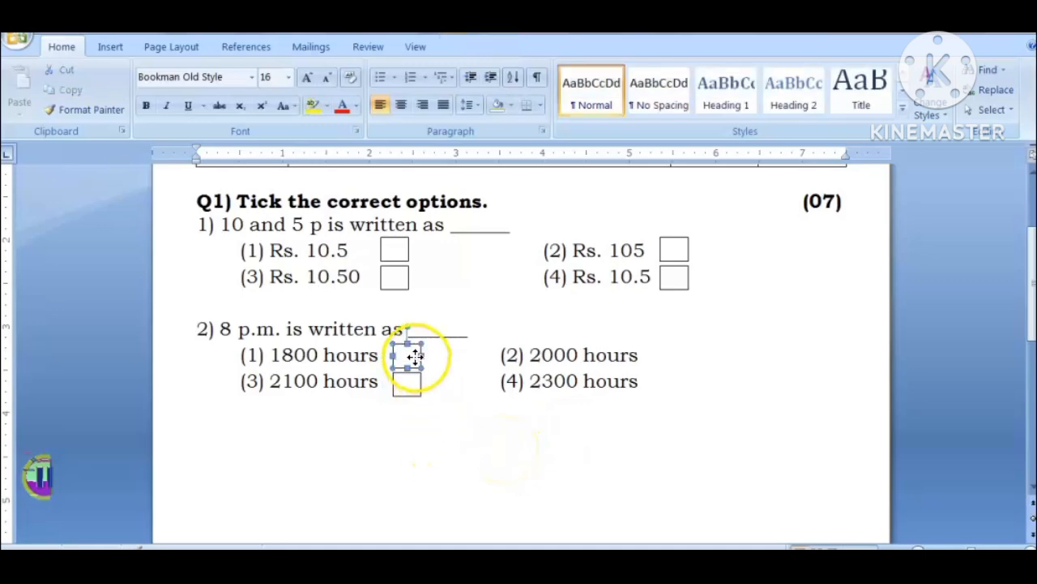
Step: Copy question 2's two tick boxes straight across so they sit beside options (2) 2000 hours and (4) 2300 hours
shift+click(413, 389)
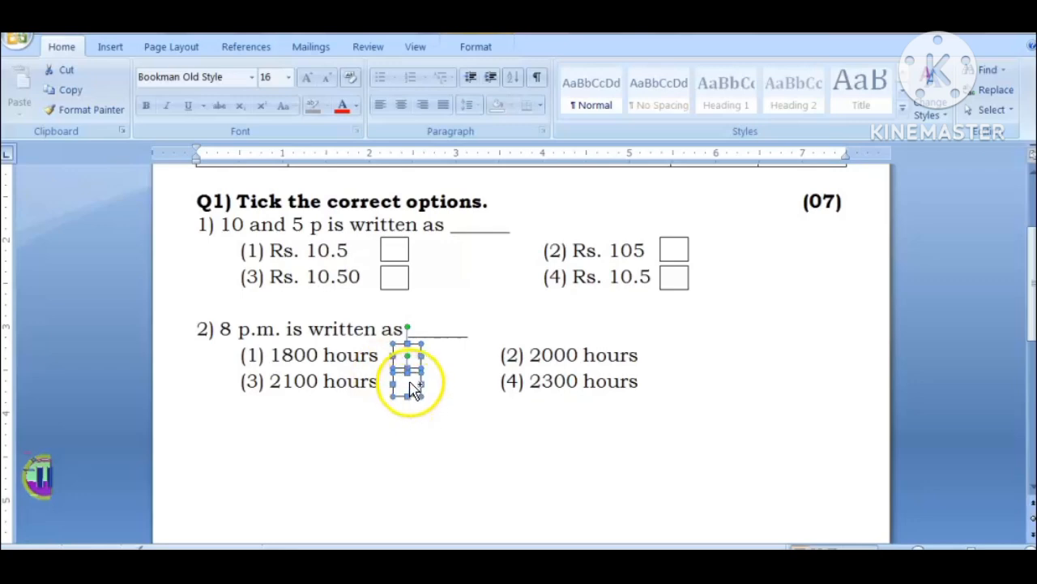
drag(414, 389, 668, 395)
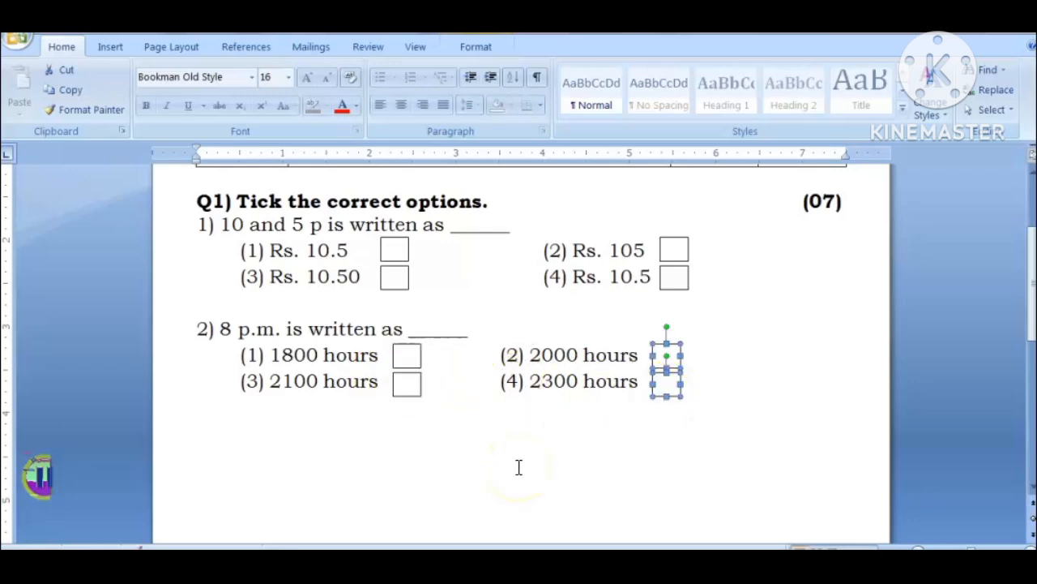
click(413, 450)
scroll(557, 442, up, 3)
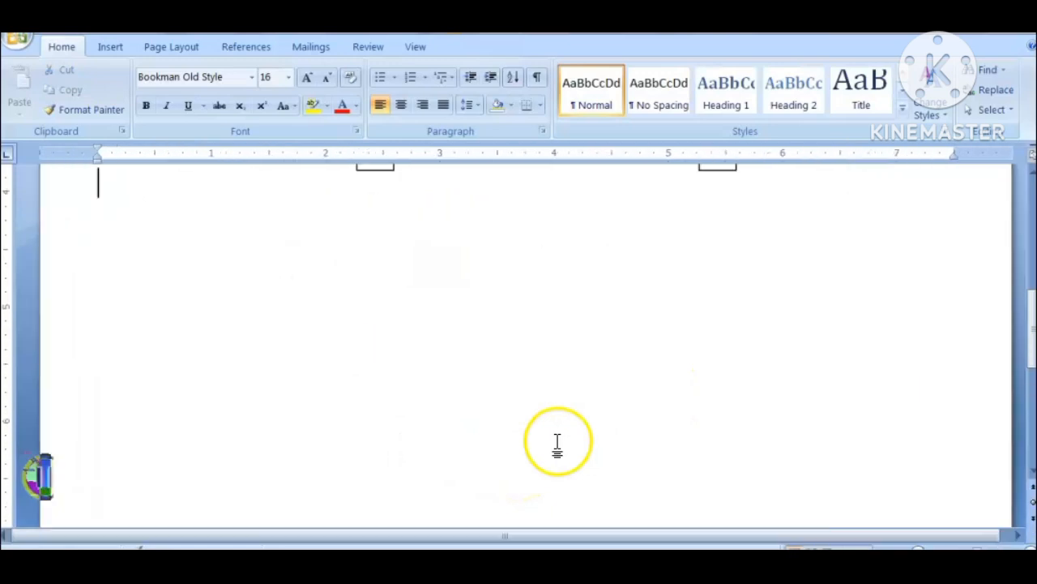
scroll(558, 442, up, 5)
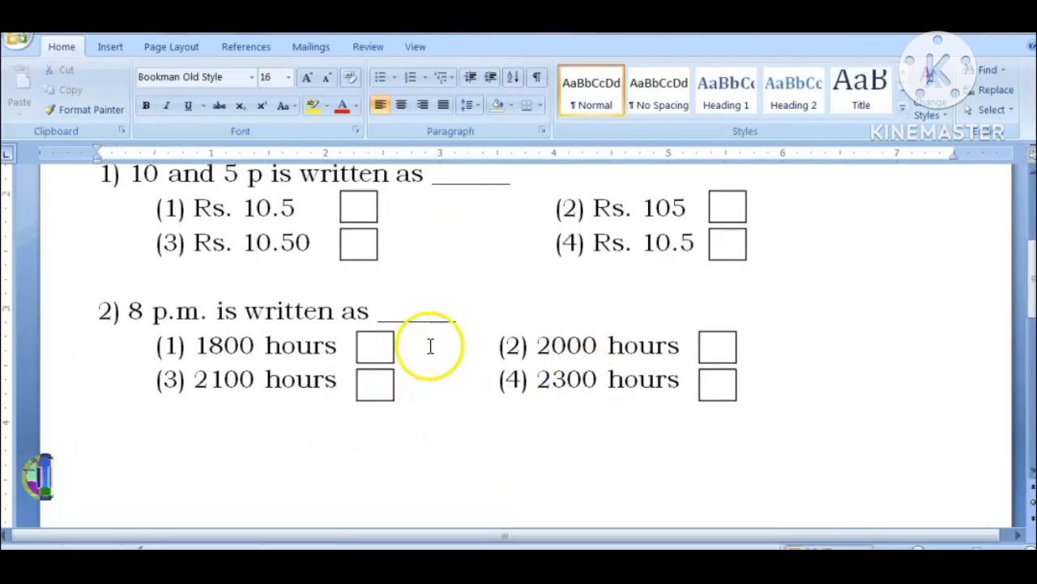
scroll(431, 346, up, 1)
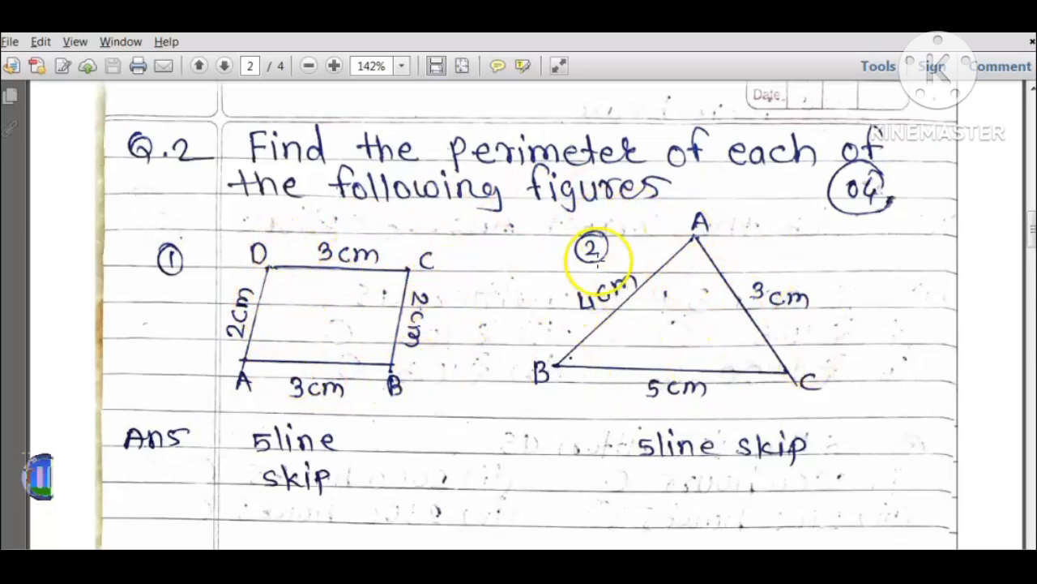
Step: Switch to the Word document and compare the alignment of the Q2 marks "(04)" with the Q1 marks "(07)"
key(alt+Tab)
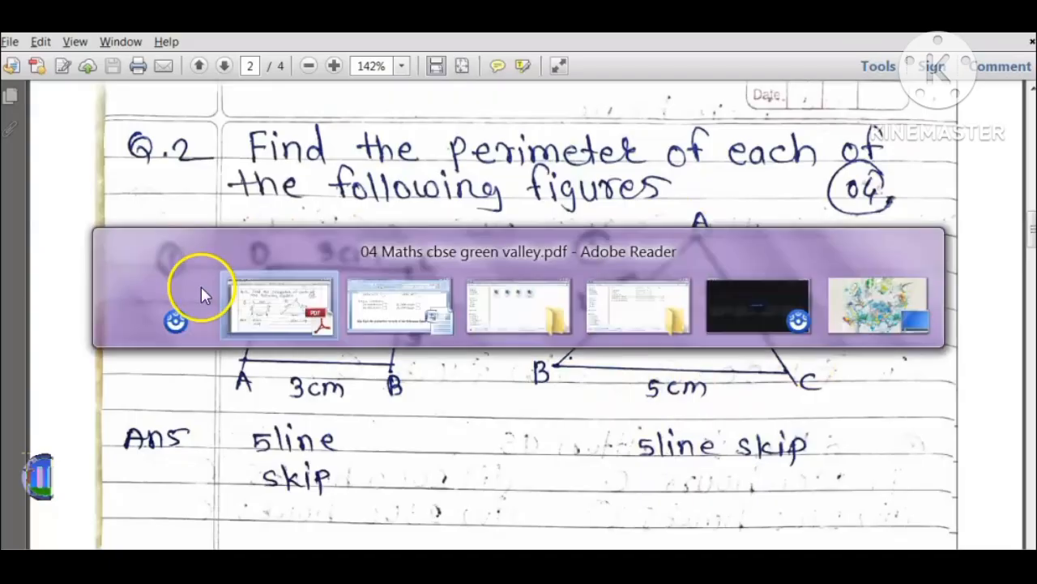
scroll(259, 393, down, 5)
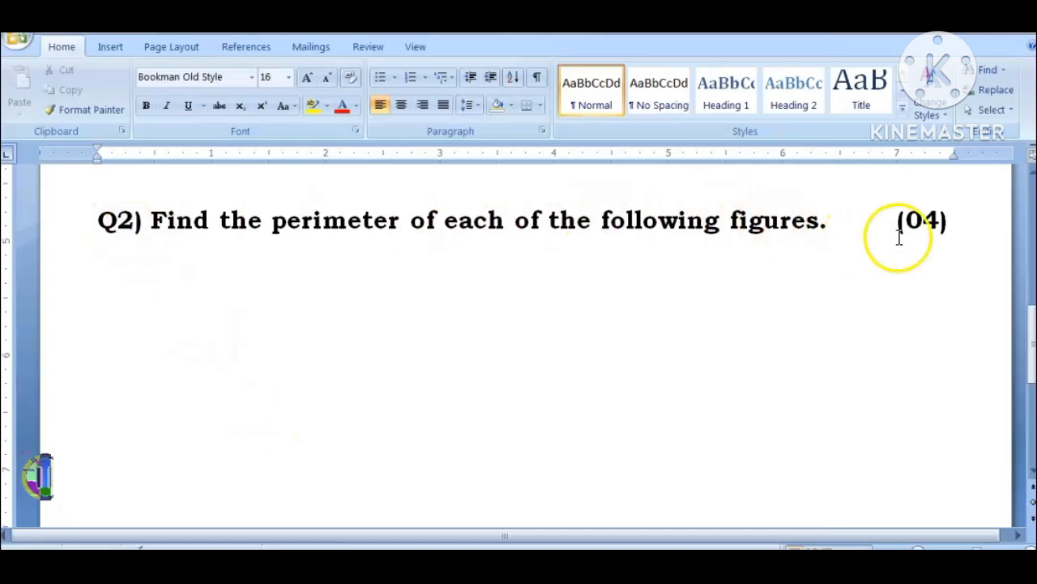
scroll(912, 243, up, 8)
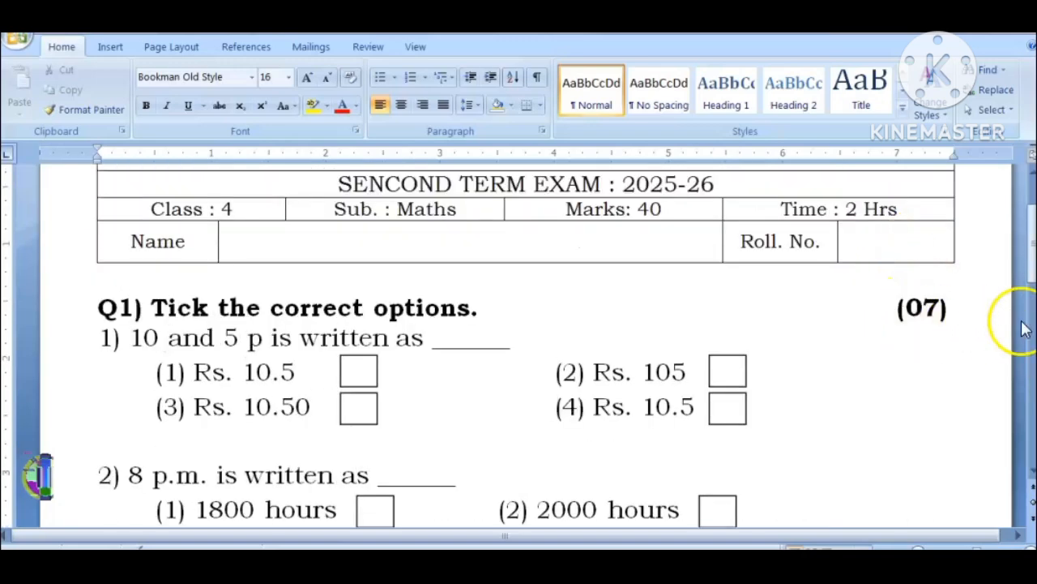
scroll(899, 365, down, 5)
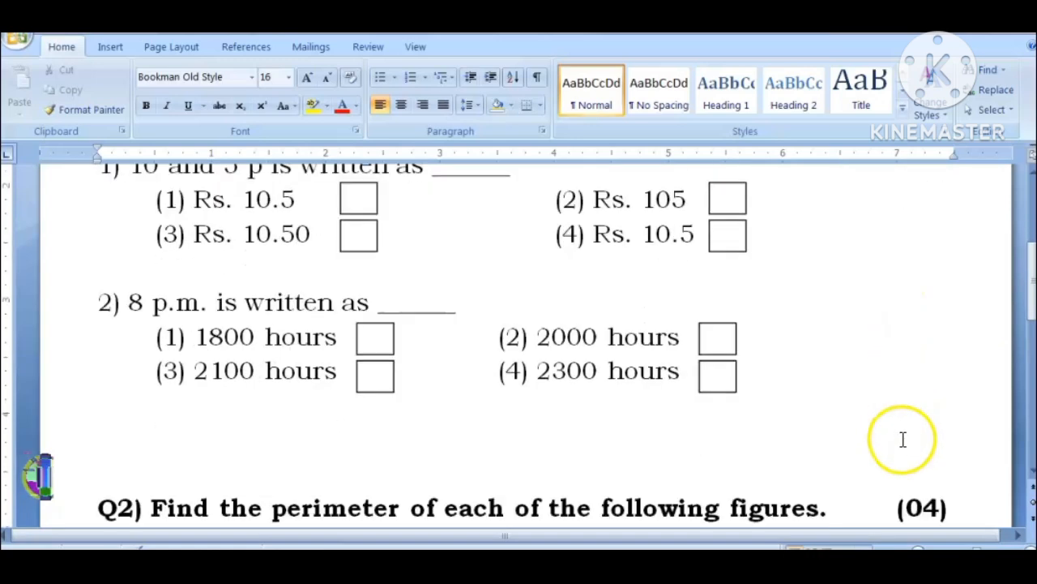
scroll(910, 438, up, 5)
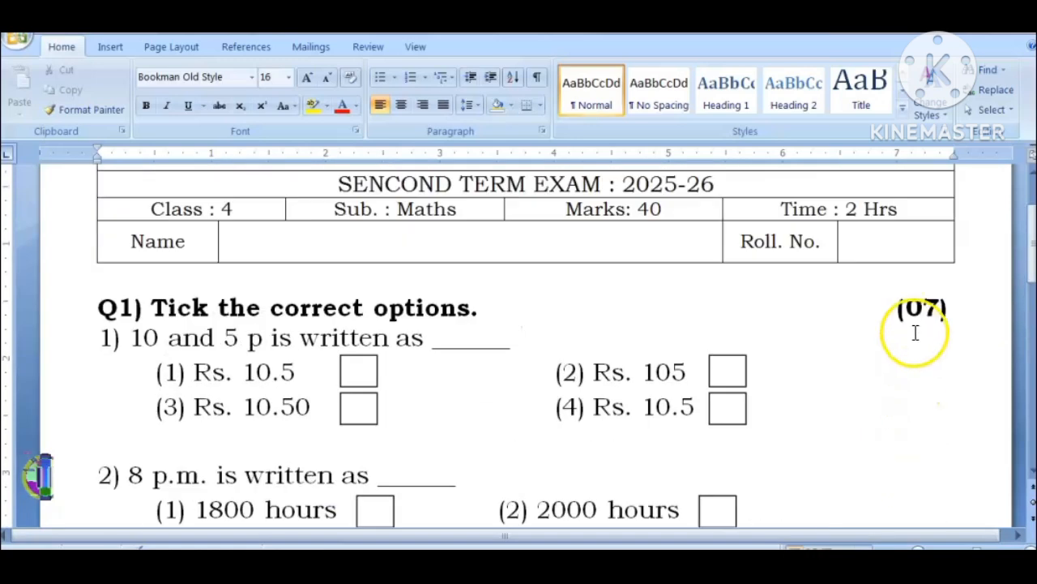
scroll(907, 357, down, 5)
scroll(898, 392, down, 1)
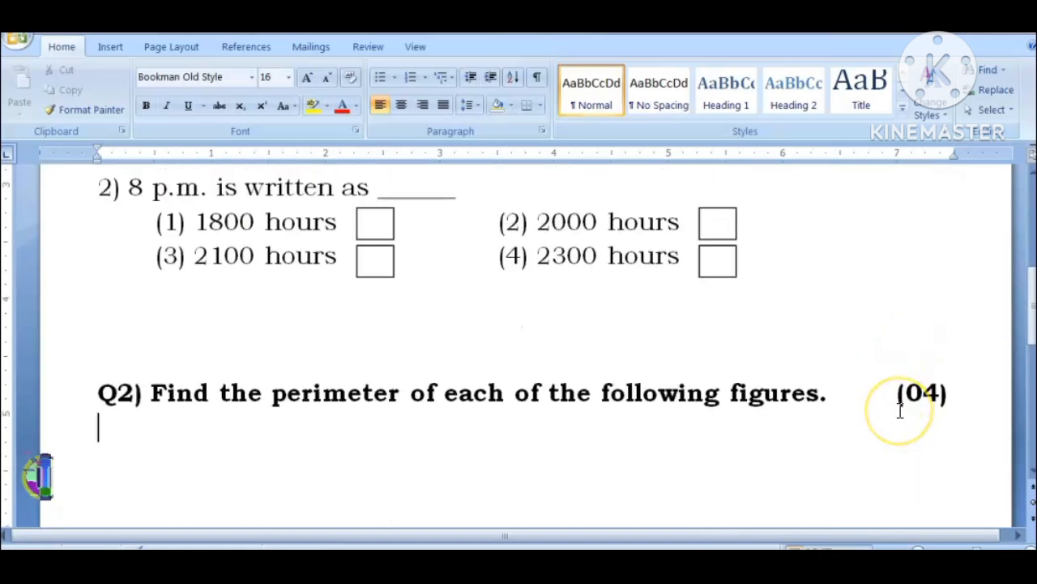
click(900, 400)
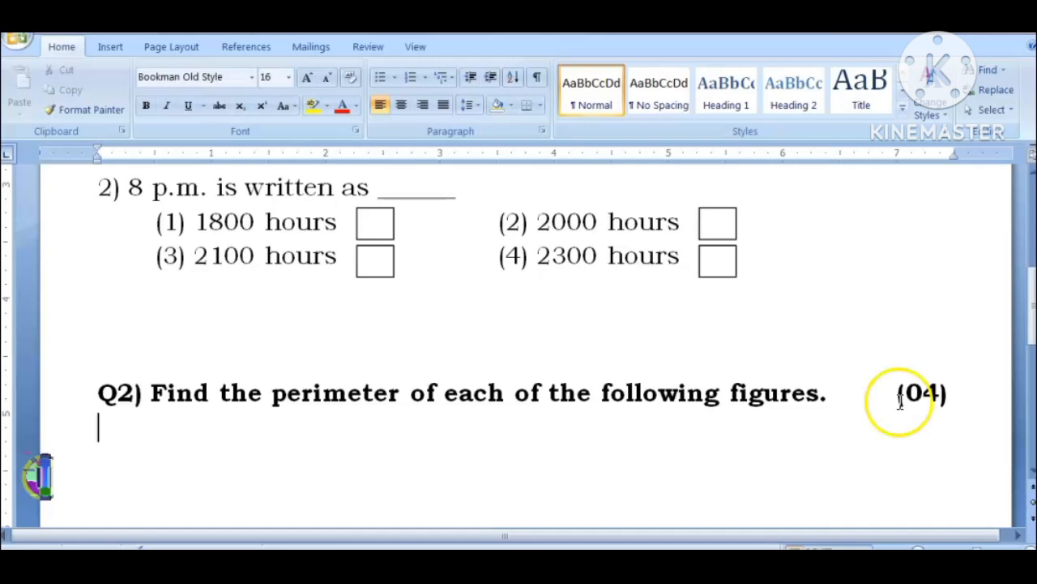
scroll(900, 397, up, 5)
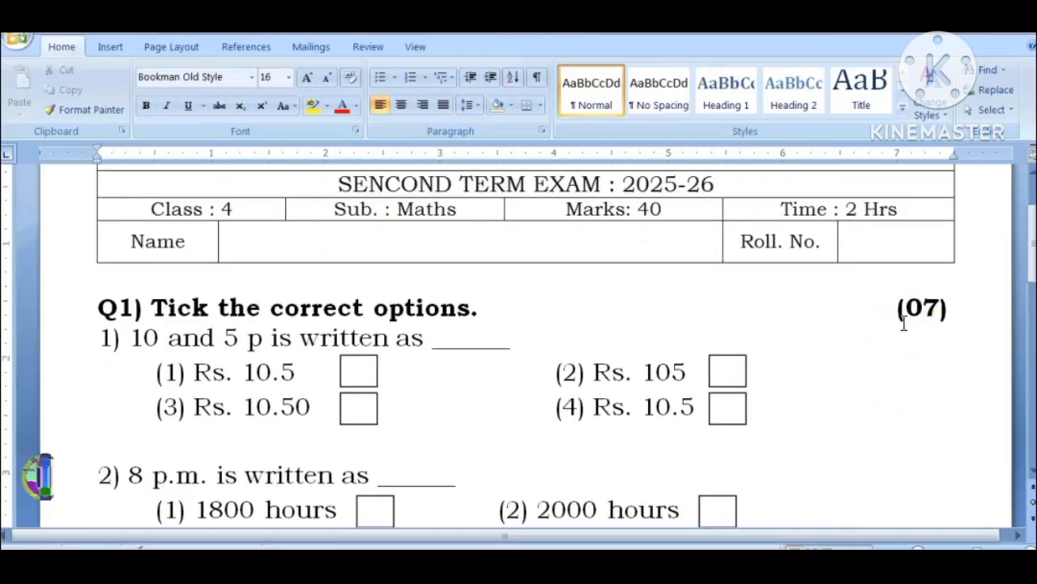
scroll(904, 322, down, 6)
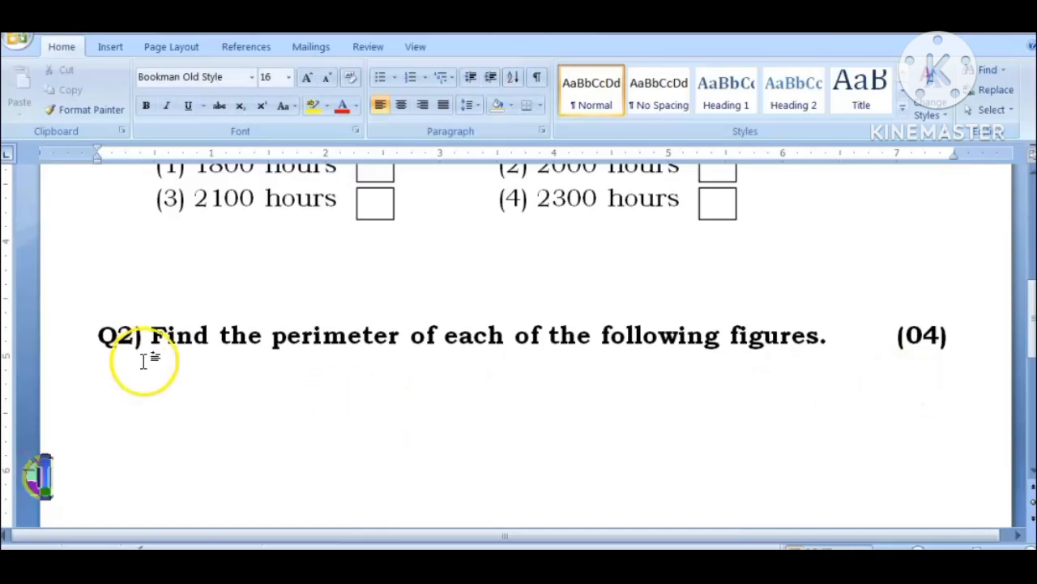
Step: Number the two figures "1)" and "2)" side by side on the line below the Q2 heading, following the PDF
key(alt+Tab)
key(alt+Tab)
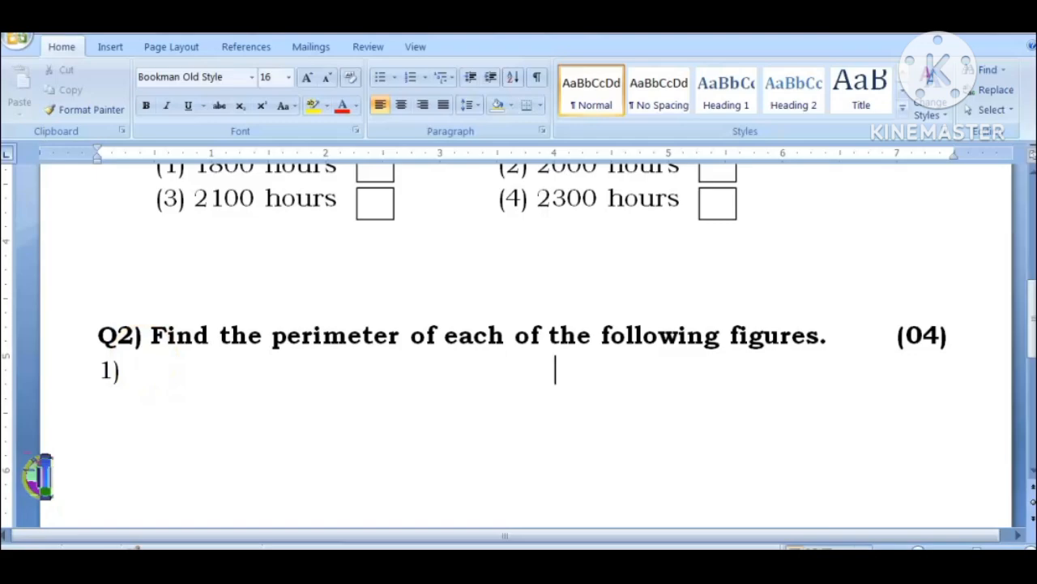
key(alt+Tab)
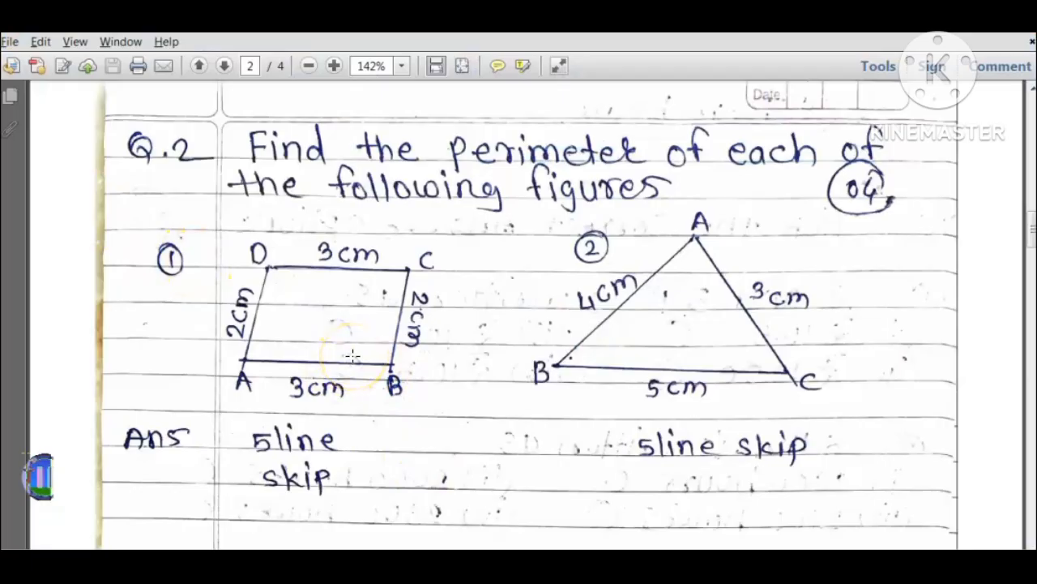
key(alt+Tab)
Step: Draw a rectangle about 2.01" wide and 1.14" high below the "1)" of Q2
click(110, 46)
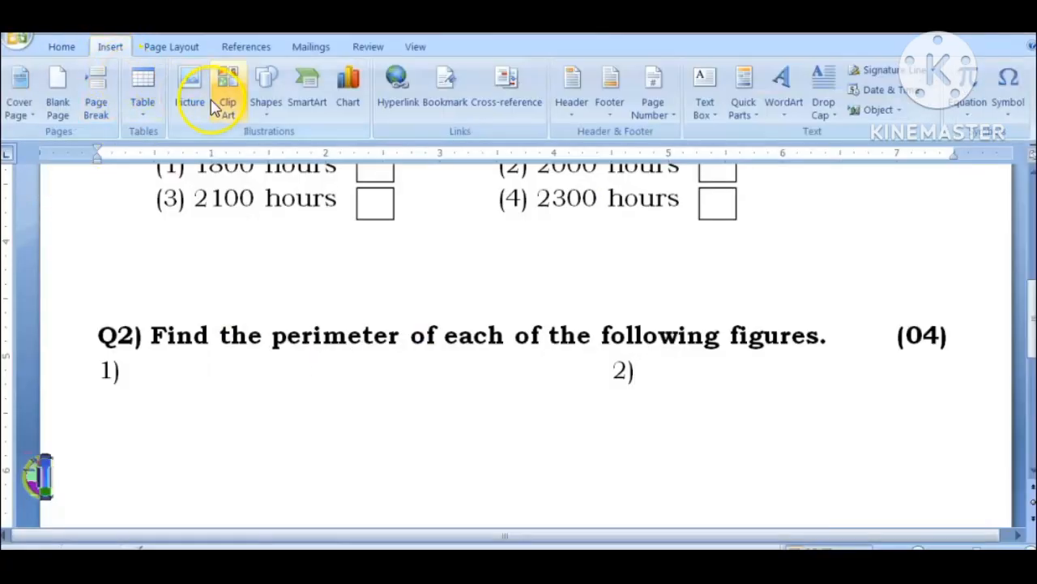
click(264, 93)
click(296, 158)
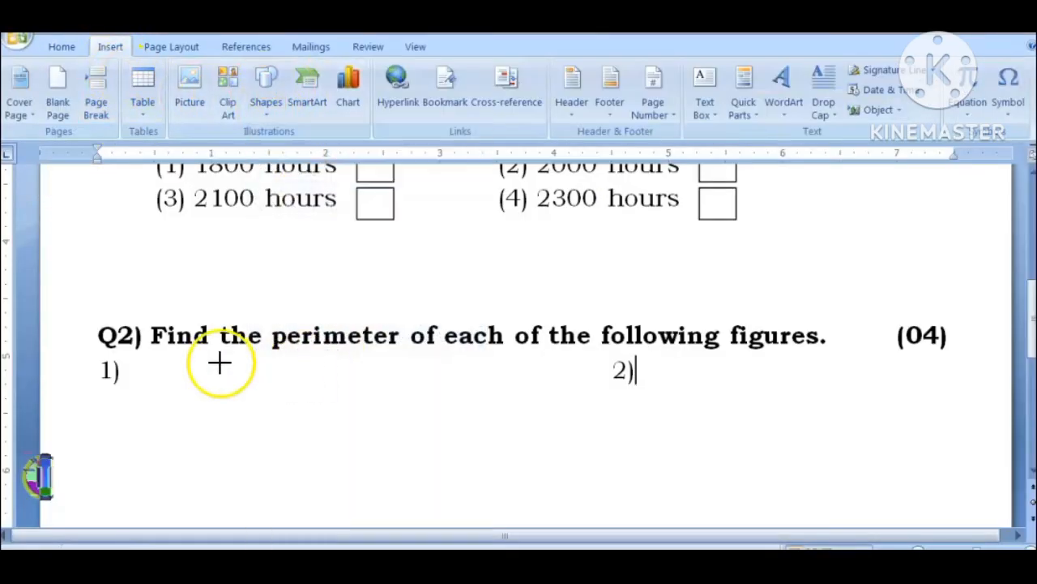
scroll(218, 381, down, 3)
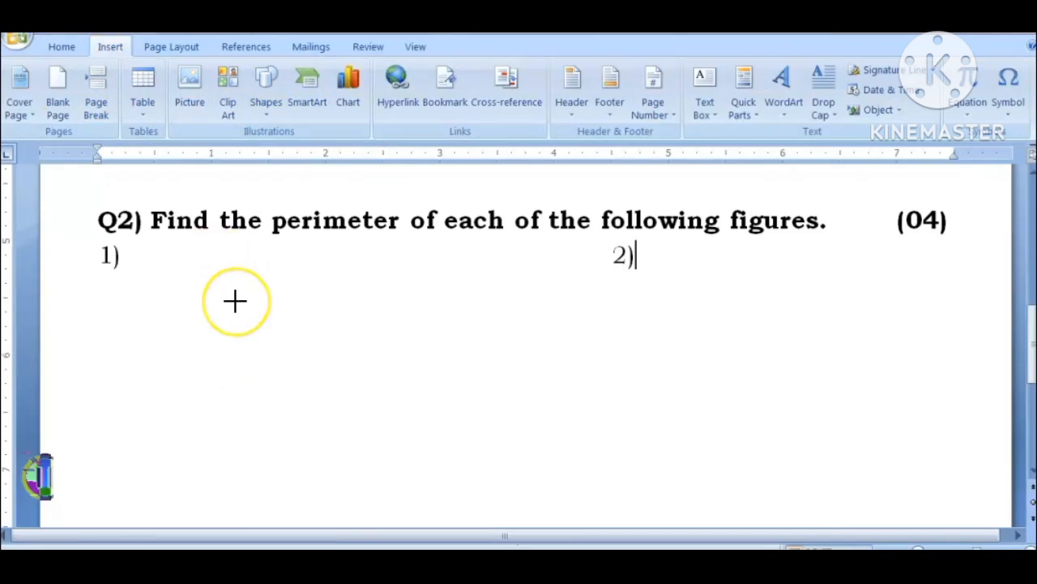
mouse_move(232, 300)
mouse_down()
mouse_move(227, 291)
mouse_move(345, 417)
mouse_move(438, 400)
mouse_move(459, 403)
mouse_move(458, 423)
mouse_up()
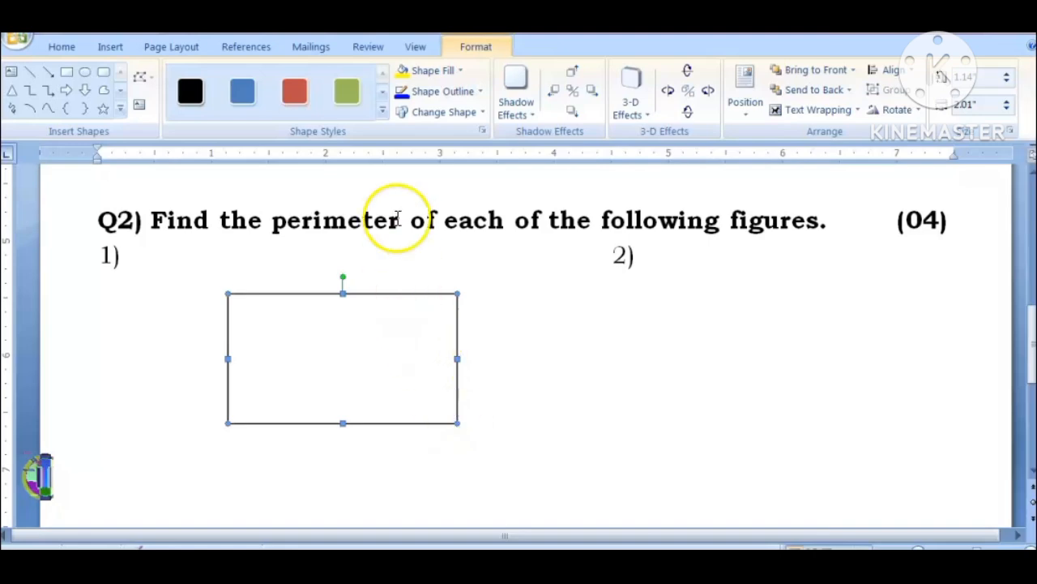
Step: Set the outline weight of the rectangle under figure 1) to 1 pt
click(451, 92)
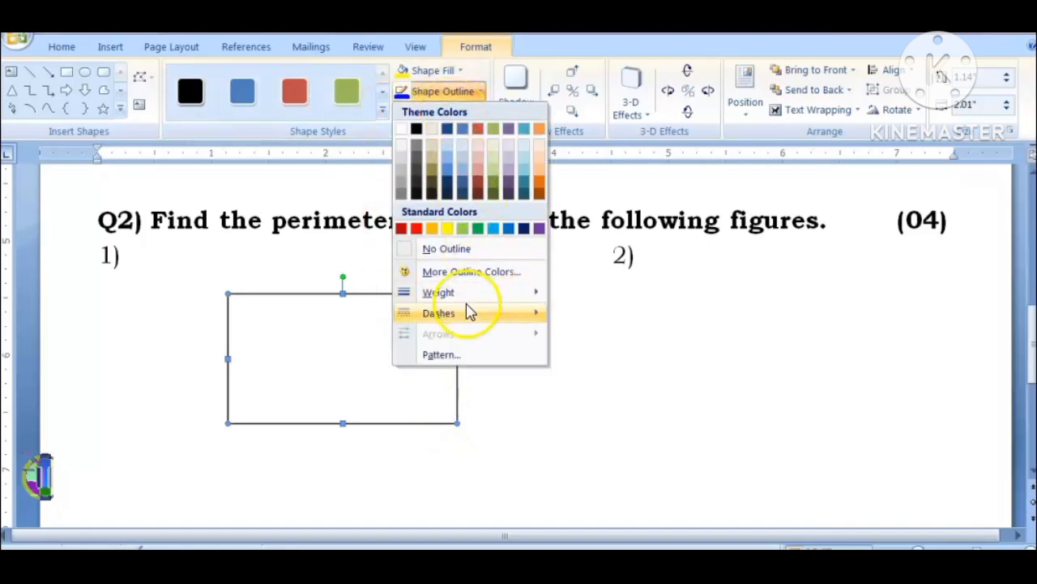
mouse_move(465, 298)
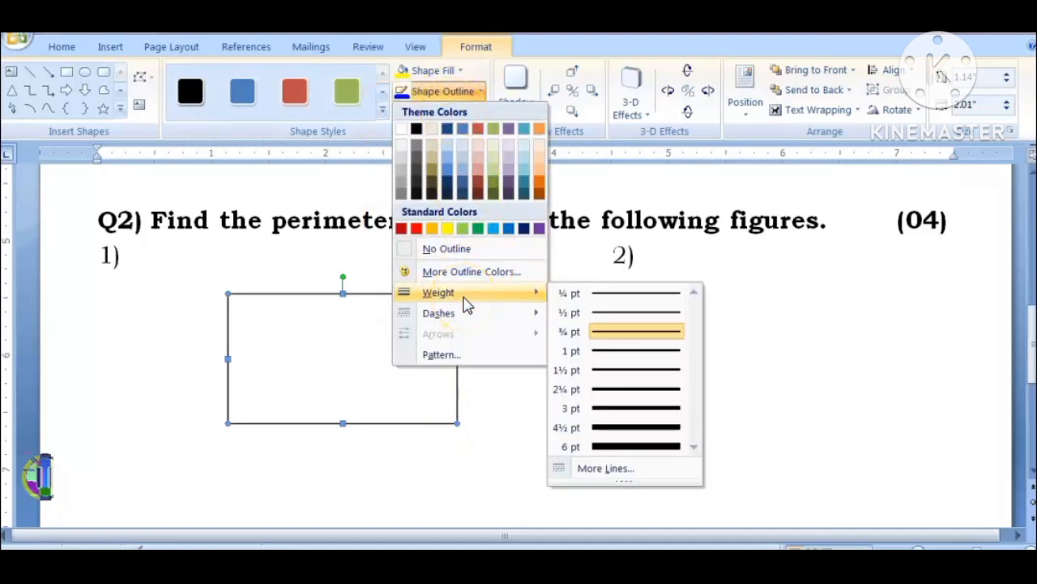
click(603, 351)
click(175, 280)
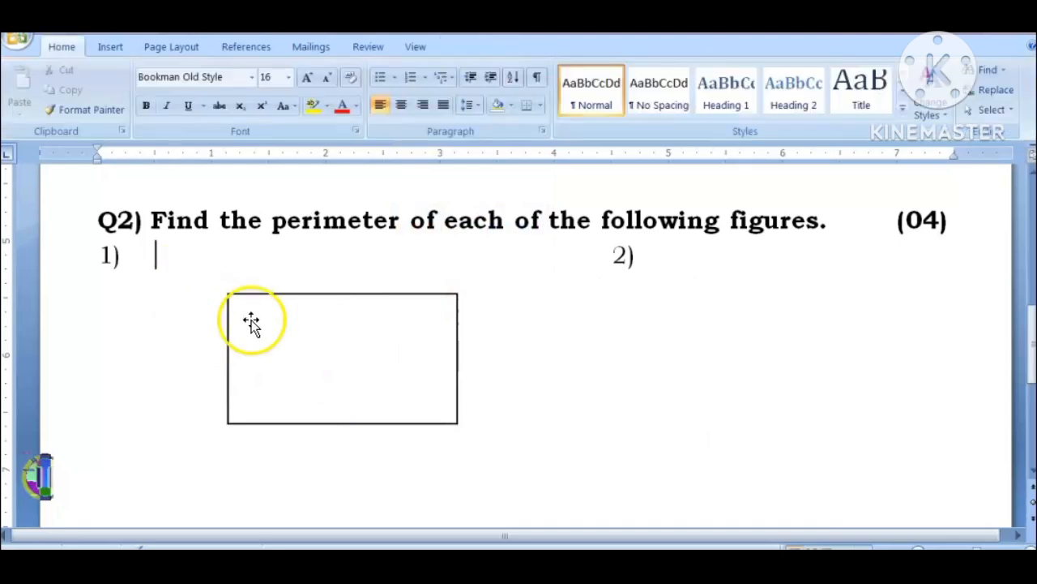
Step: Check the vertex letters of figure 1 in the PDF, then insert a text box containing "A" in the Word document
key(alt+Tab)
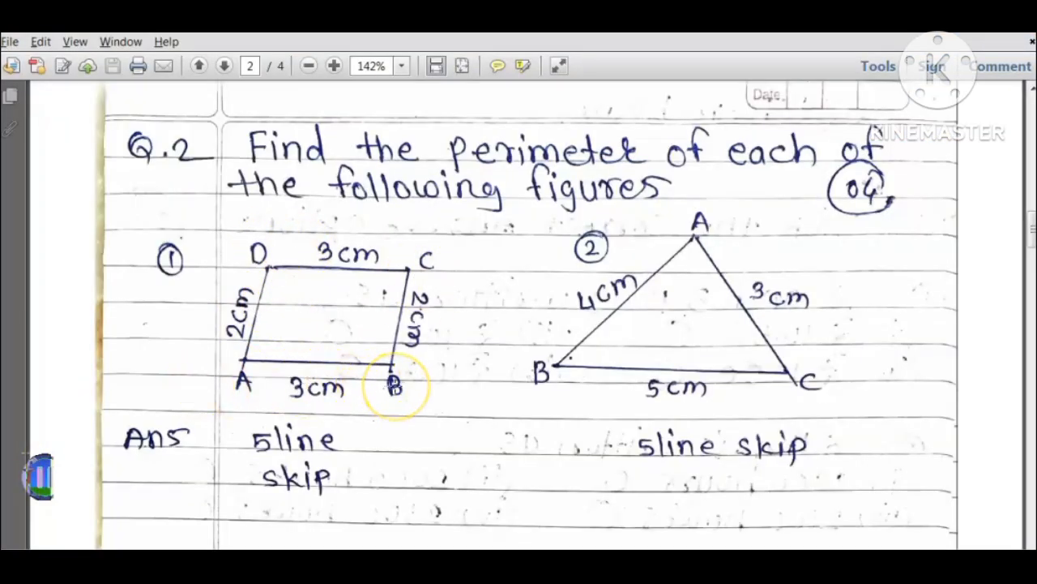
key(alt+Tab)
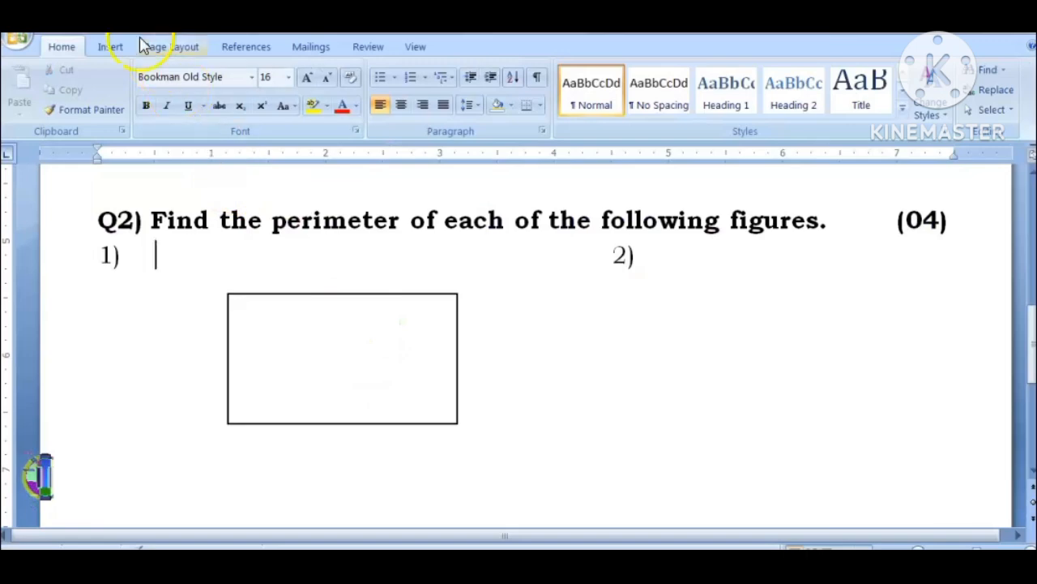
click(111, 51)
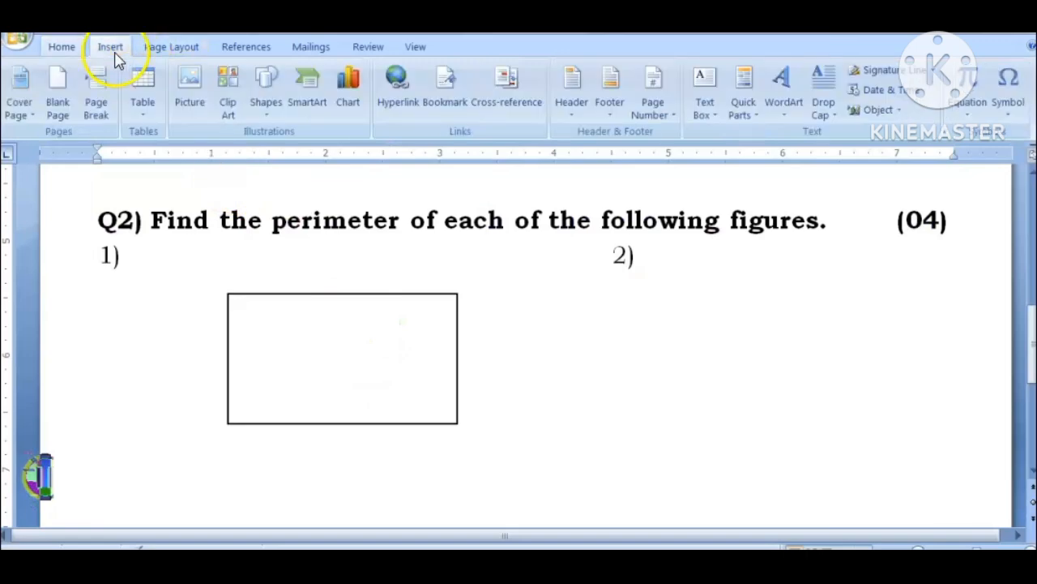
click(702, 106)
click(714, 193)
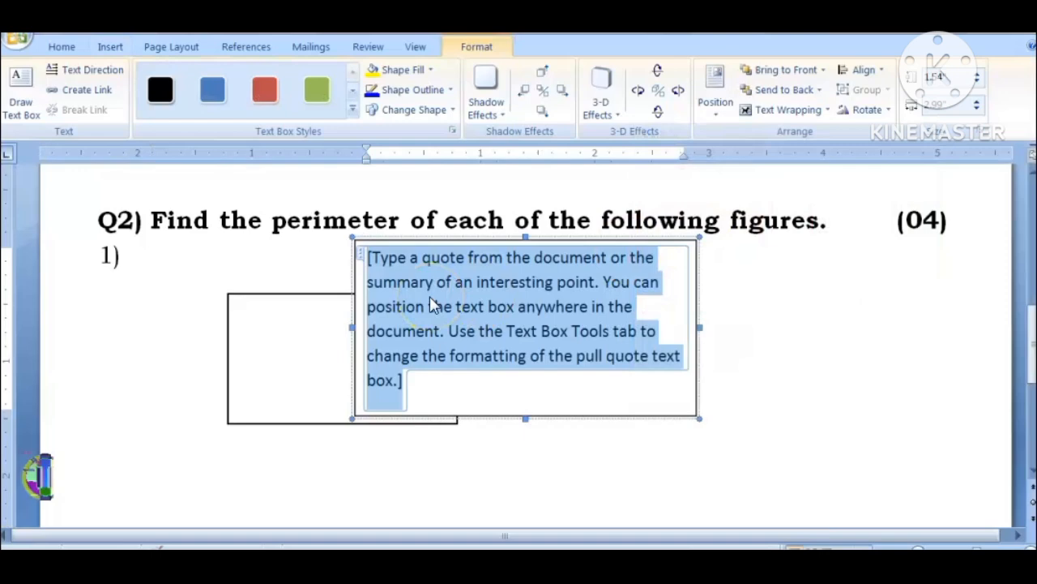
text(A)
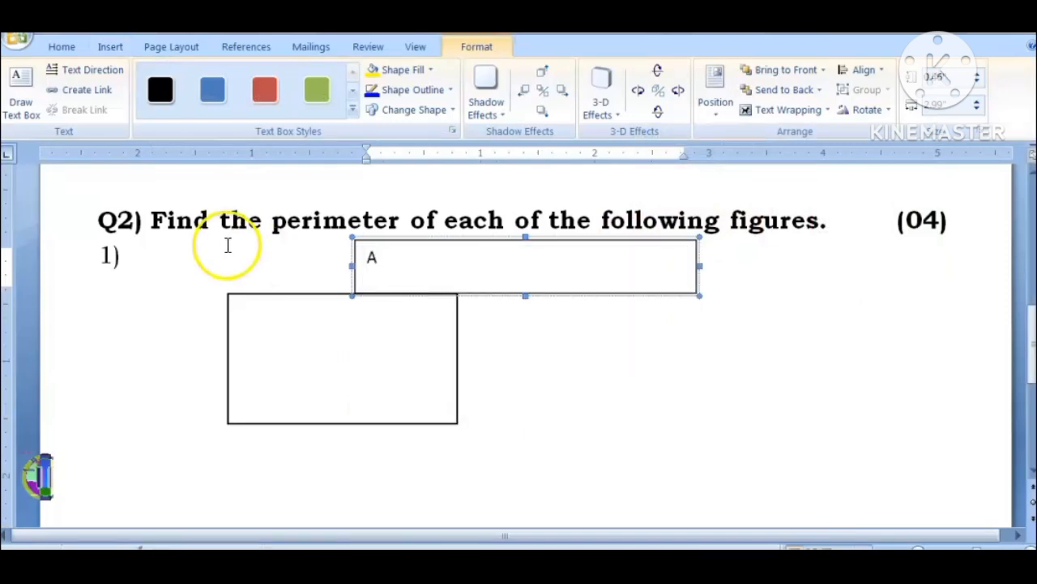
Step: Make the "A" bold and shrink its text box to about 0.34" wide and 0.29" high
key(ctrl+a)
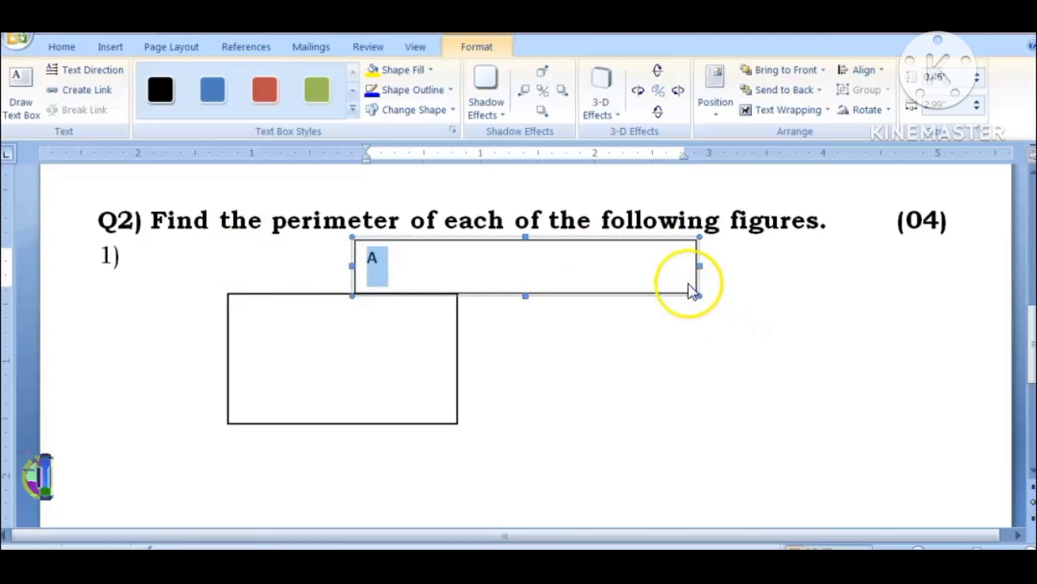
drag(699, 296, 692, 297)
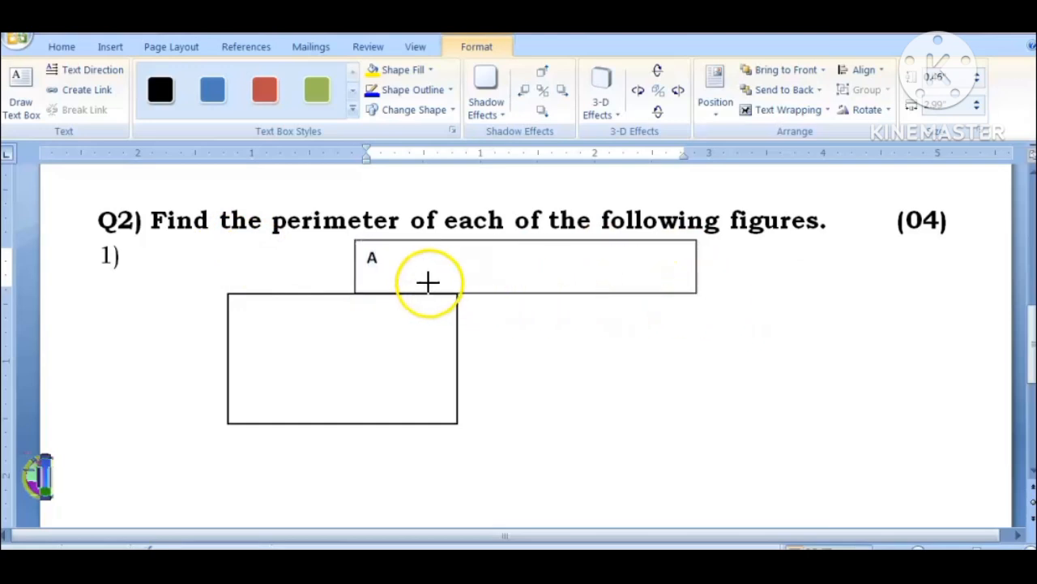
drag(416, 279, 540, 269)
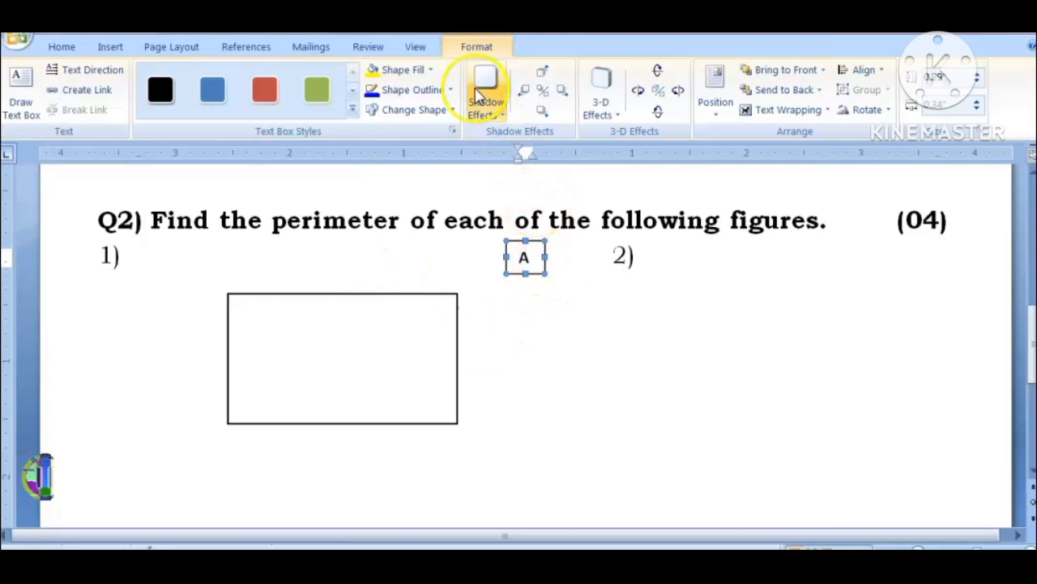
Step: Remove the outline of the "A" text box and place it at the rectangle's upper-left corner
click(416, 96)
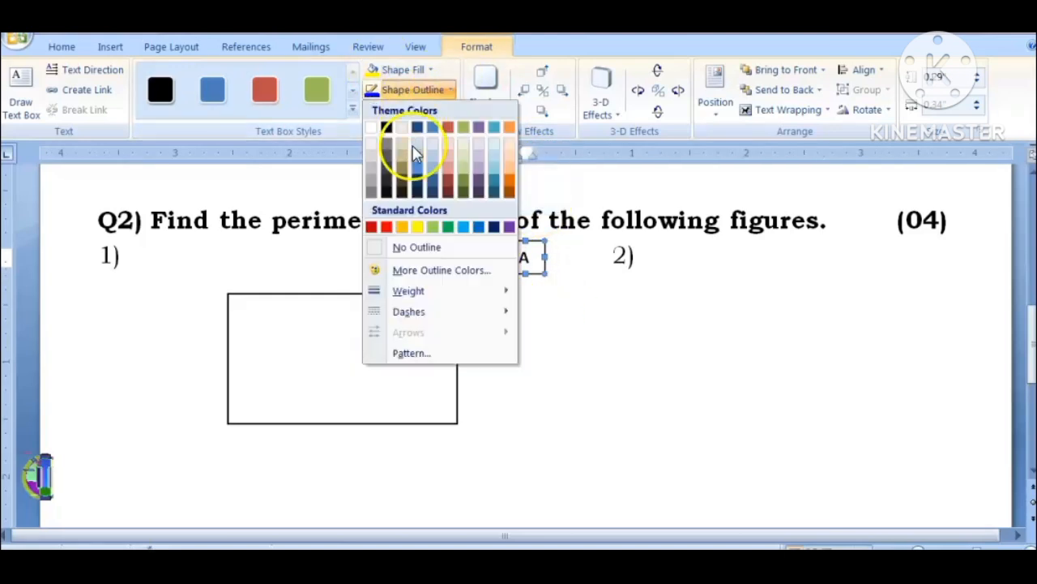
click(413, 252)
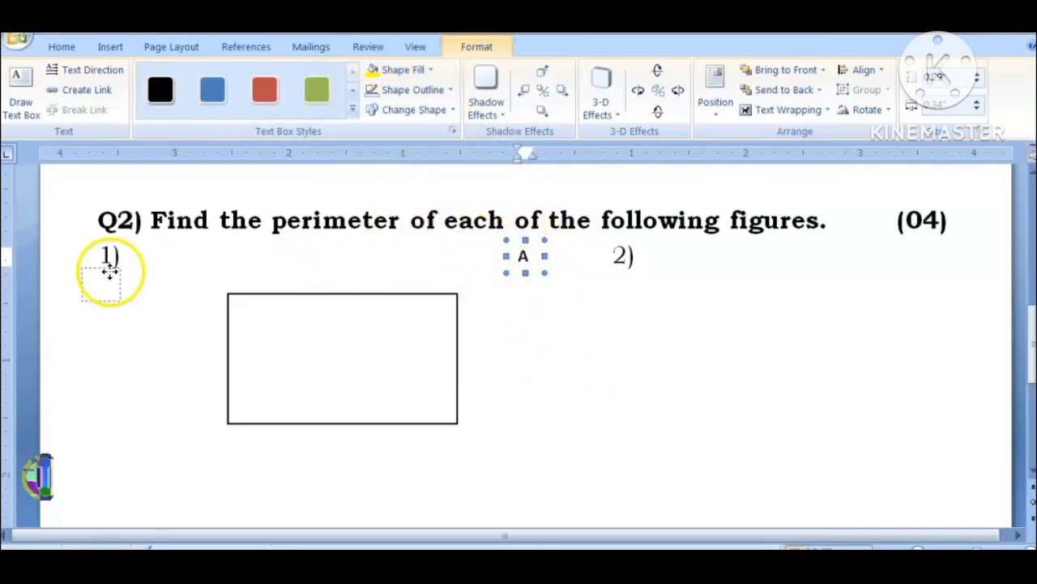
drag(209, 286, 220, 288)
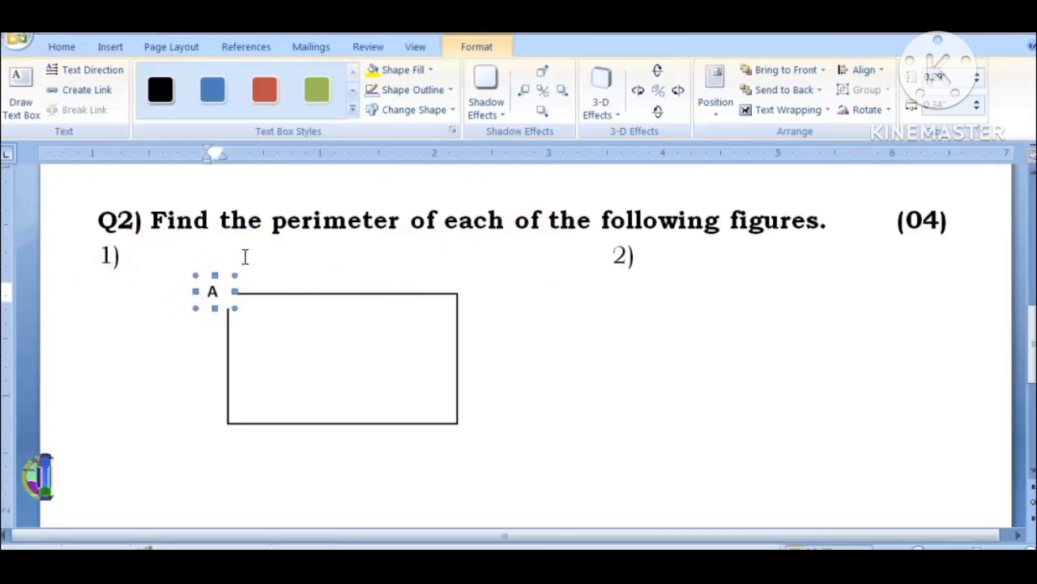
key(Right)
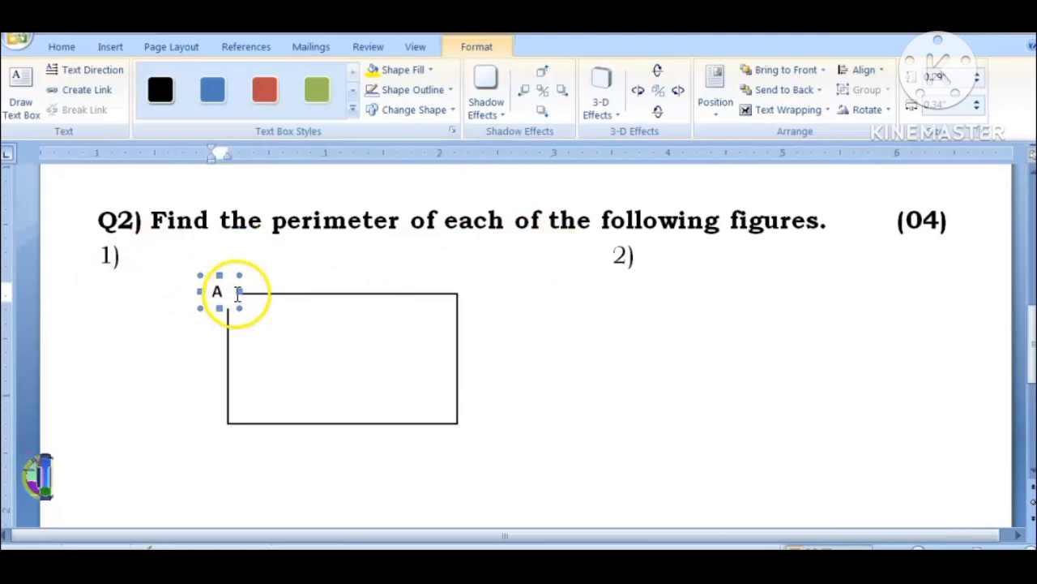